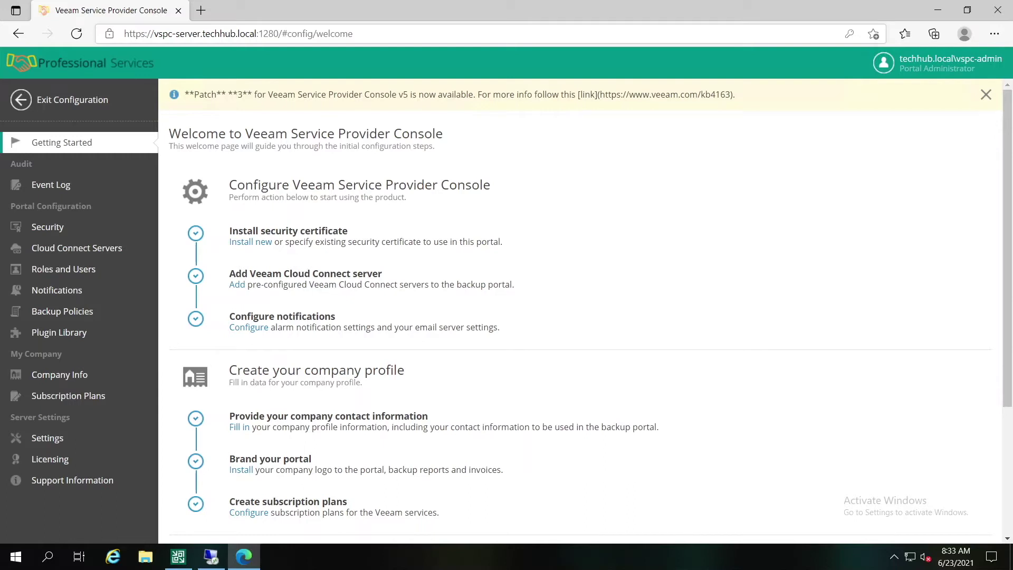
Step: Cancel the first New Company wizard and discard the unsaved company
scroll(923, 316, down, 4)
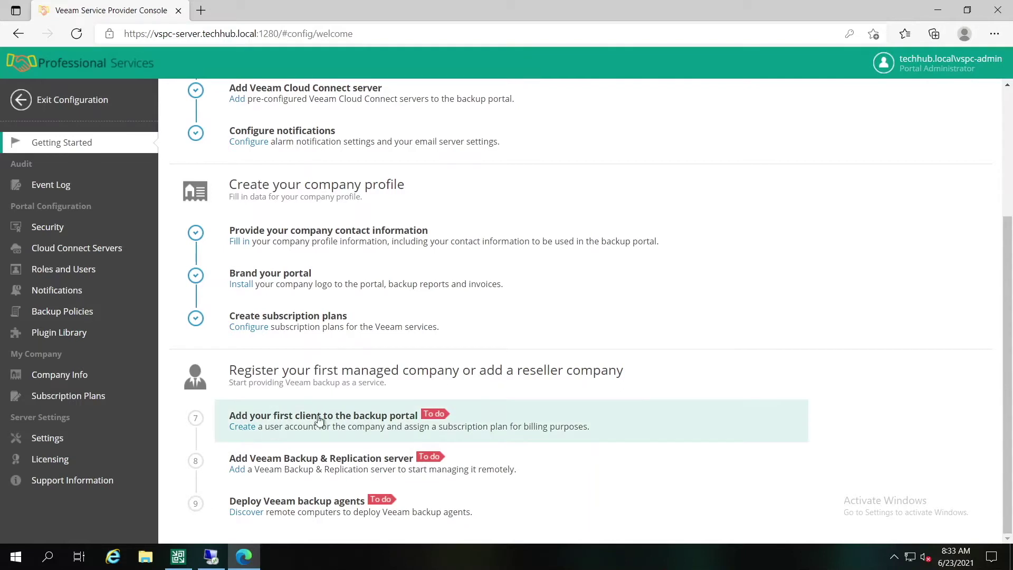
click(448, 417)
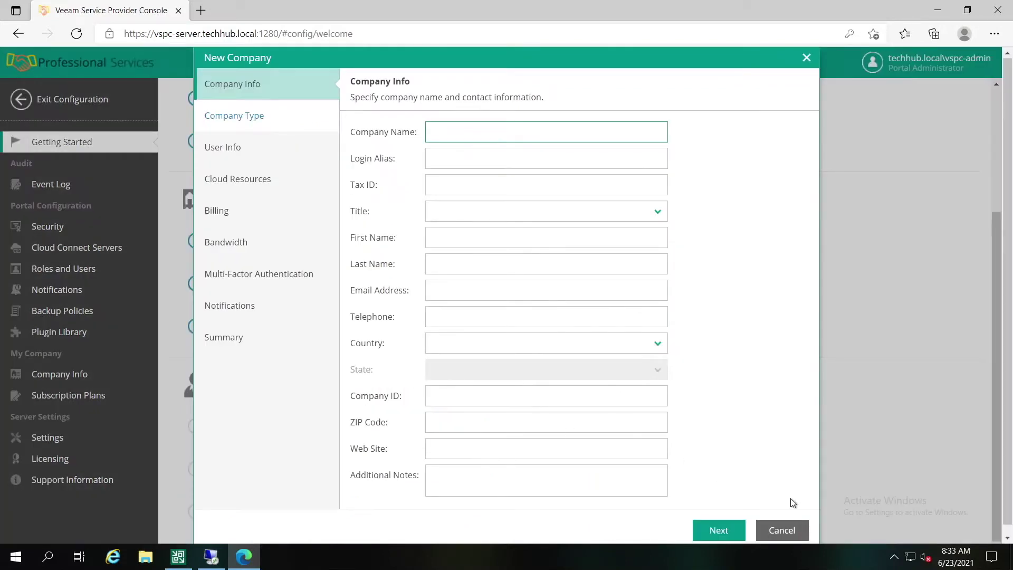
click(786, 531)
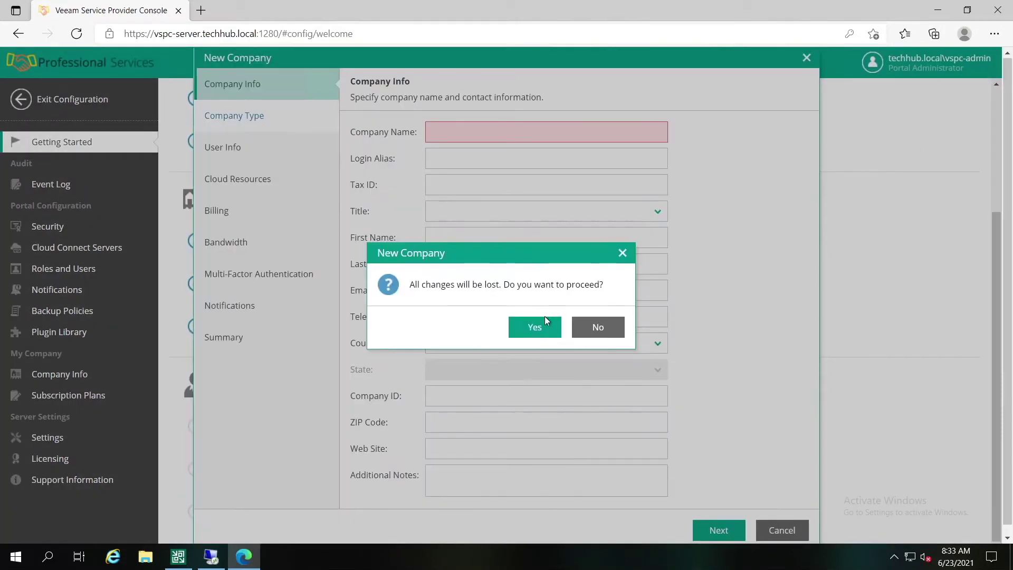
click(535, 327)
Step: Exit configuration and start a new company from the Companies list
click(69, 100)
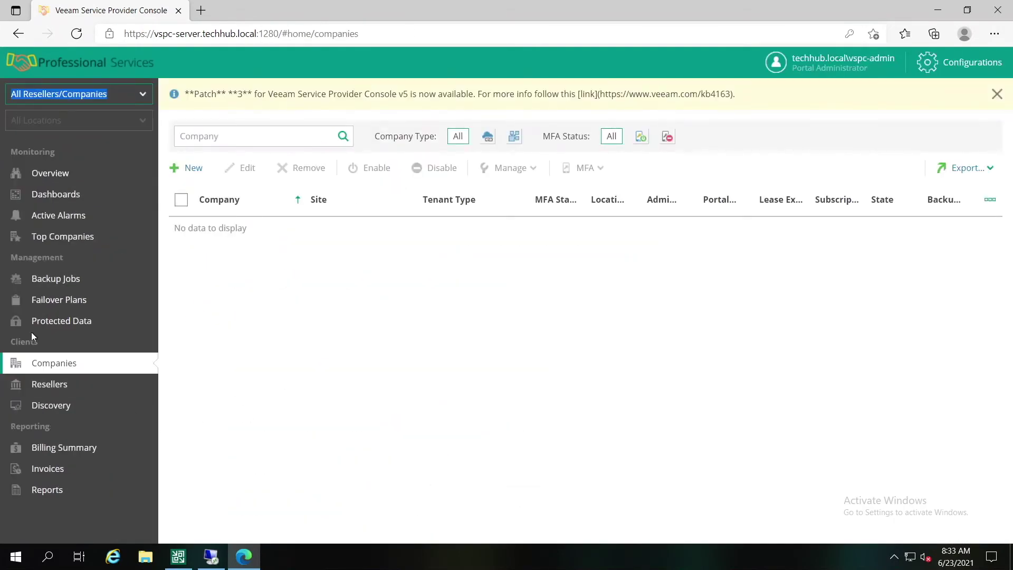
click(47, 364)
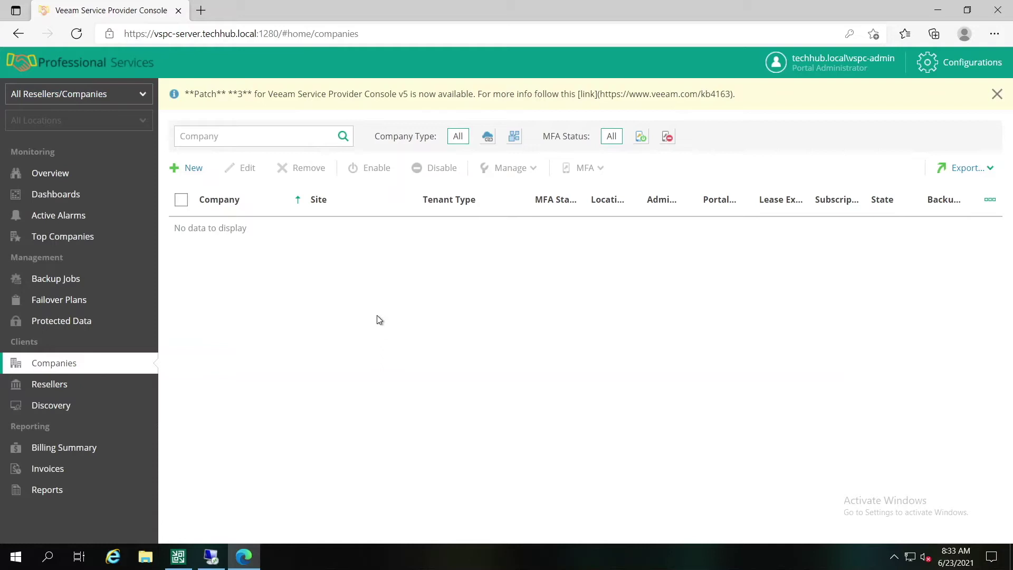
click(194, 168)
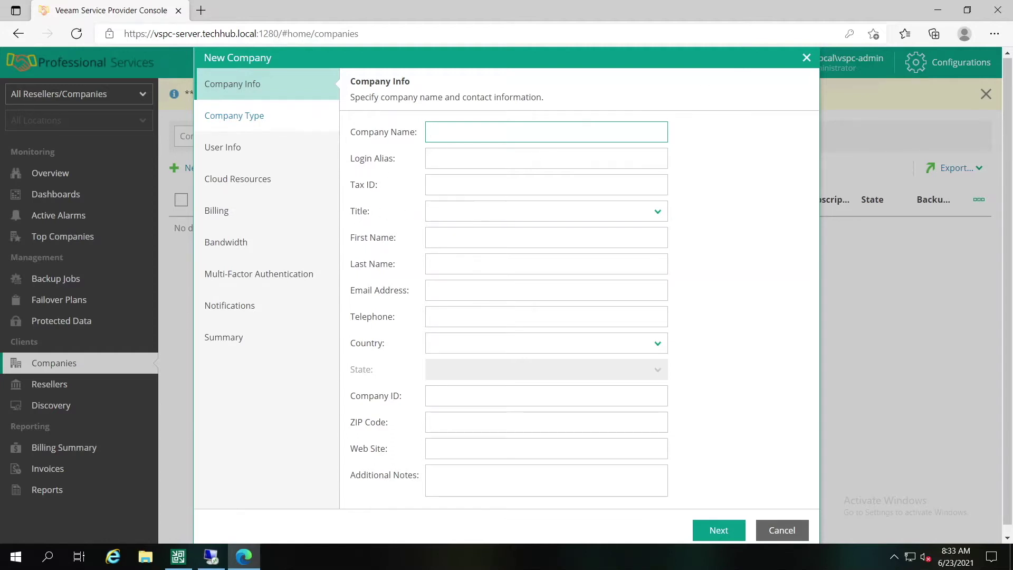
Step: Enter company name 'Simple Company', tax ID 123456, and the contact's first name, last name and phone number
text(Simple Company)
key(Tab)
key(Tab)
text(123456)
click(458, 234)
text(Ivan)
key(Tab)
text(Ivan)
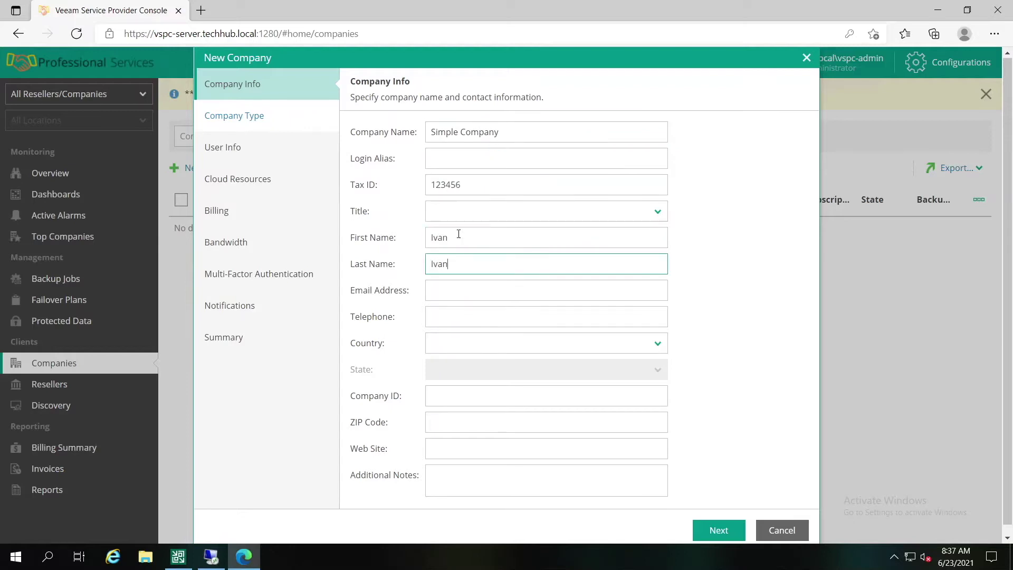
text(ov)
key(Tab)
key(Tab)
Step: Choose Romania as the country and fill in the company ID
key(Tab)
key(Return)
key(Tab)
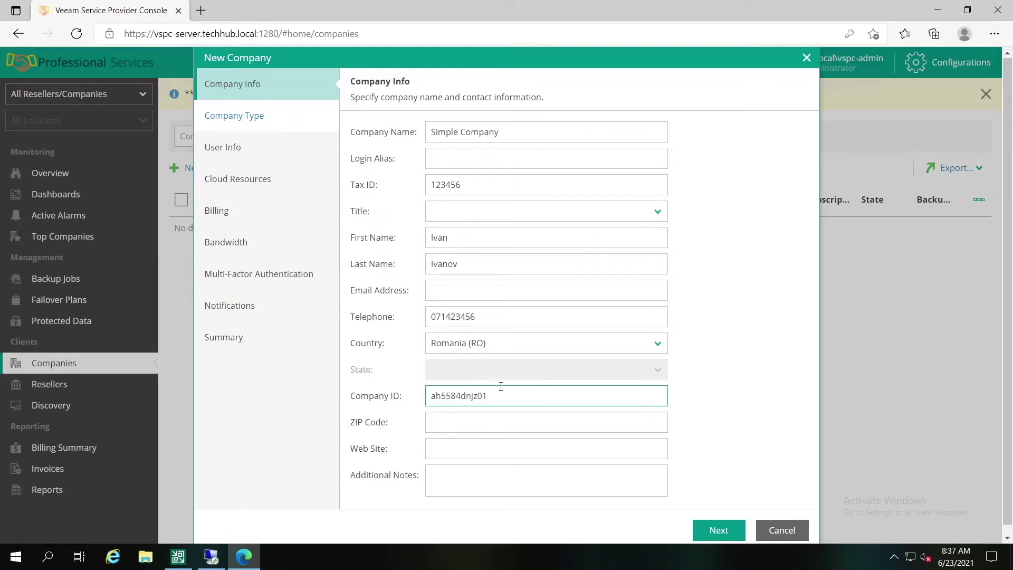
drag(485, 397, 419, 401)
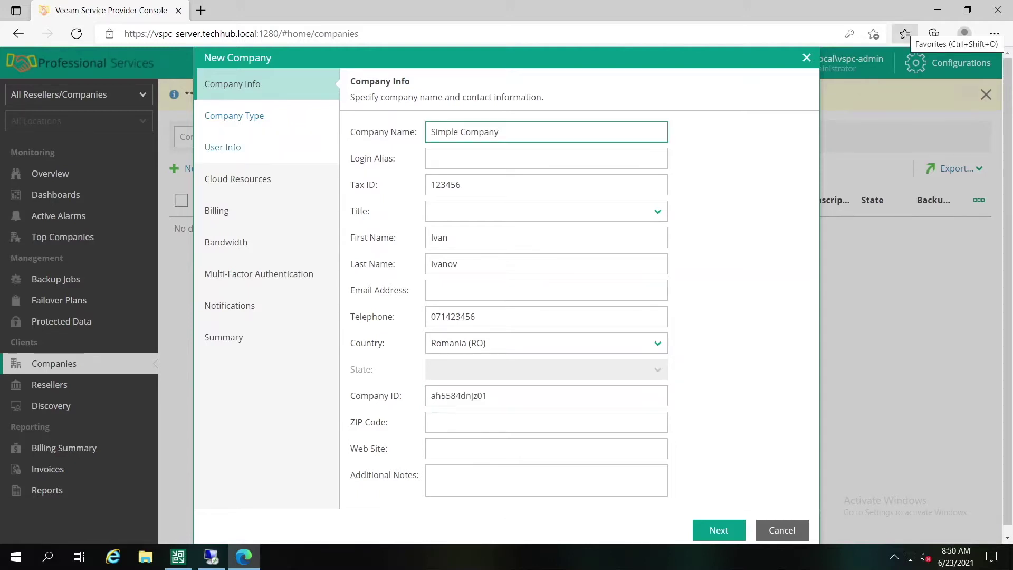
click(719, 530)
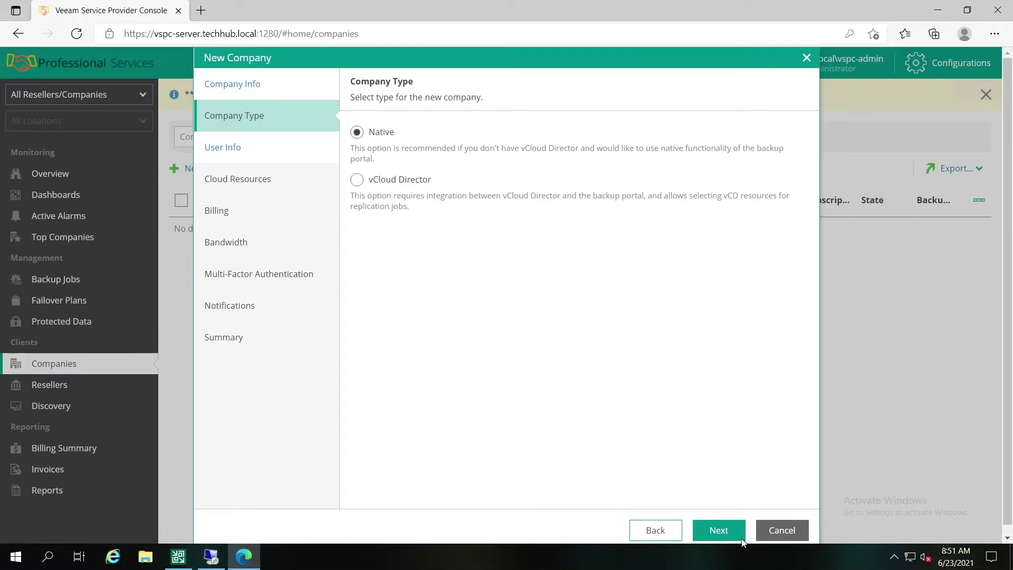
Step: Keep the Native type and create portal user 'company1' with a password on site Main
click(727, 534)
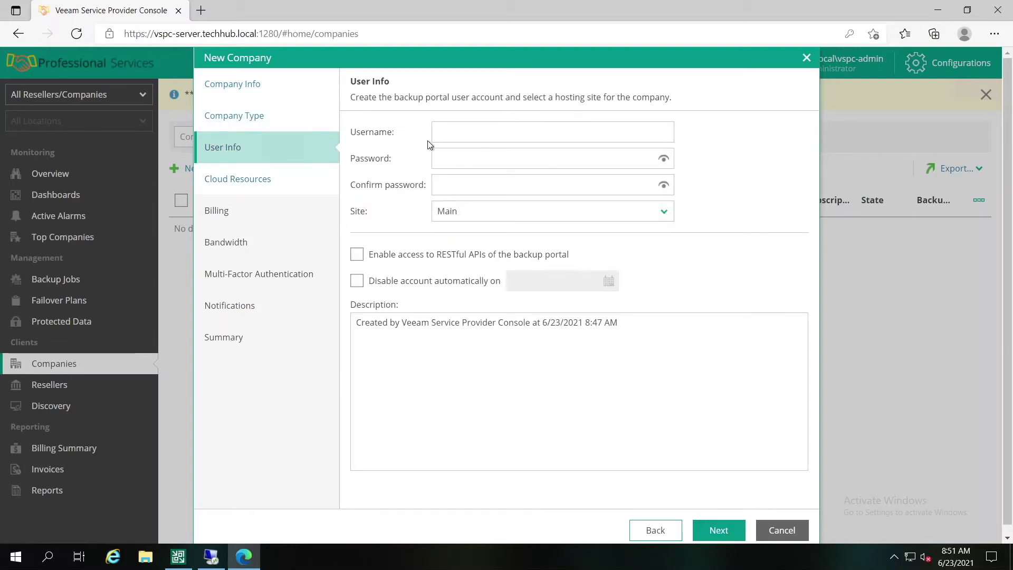
click(467, 131)
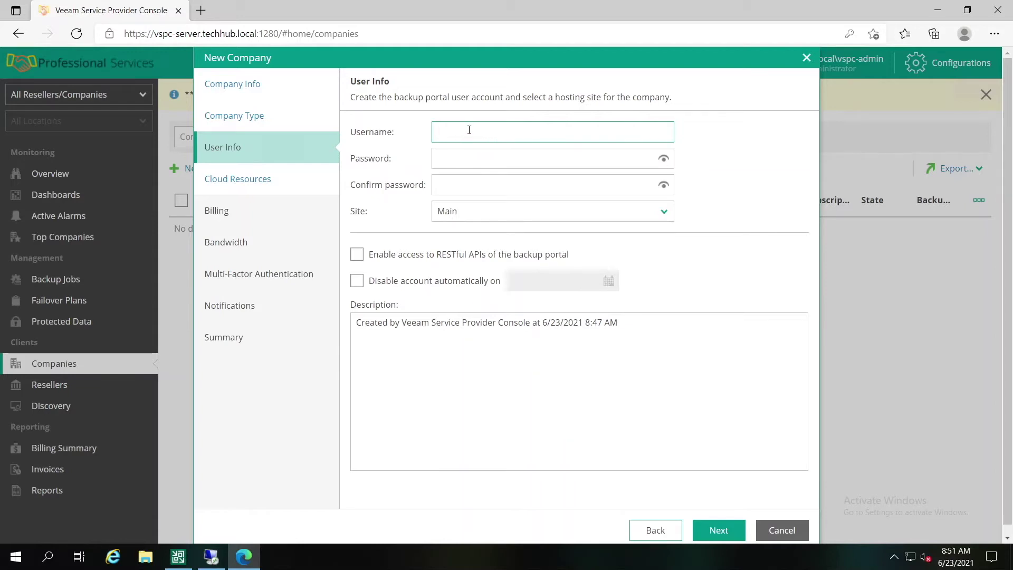
text(company1)
key(Tab)
text(***)
key(Tab)
text(***)
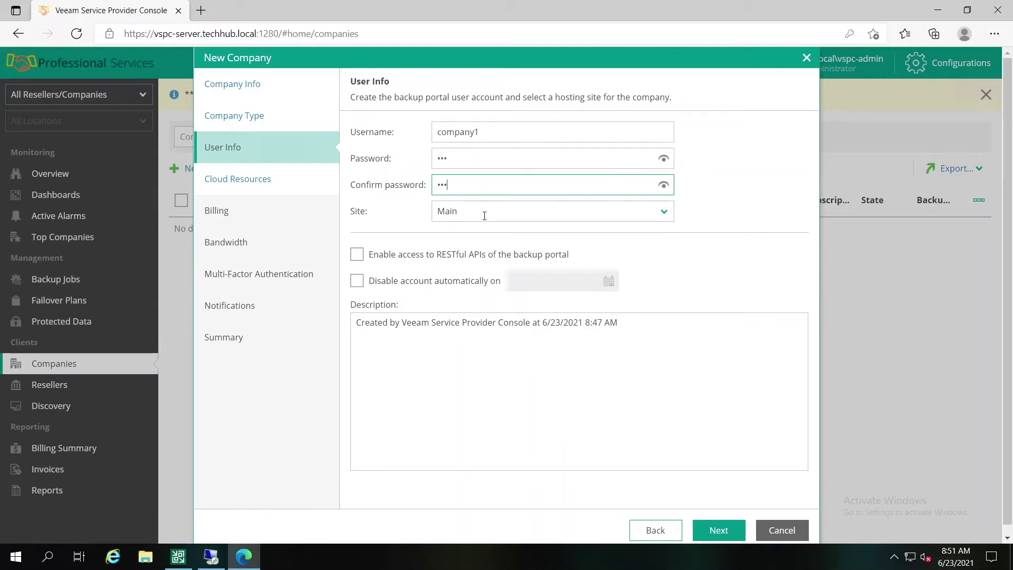
click(486, 211)
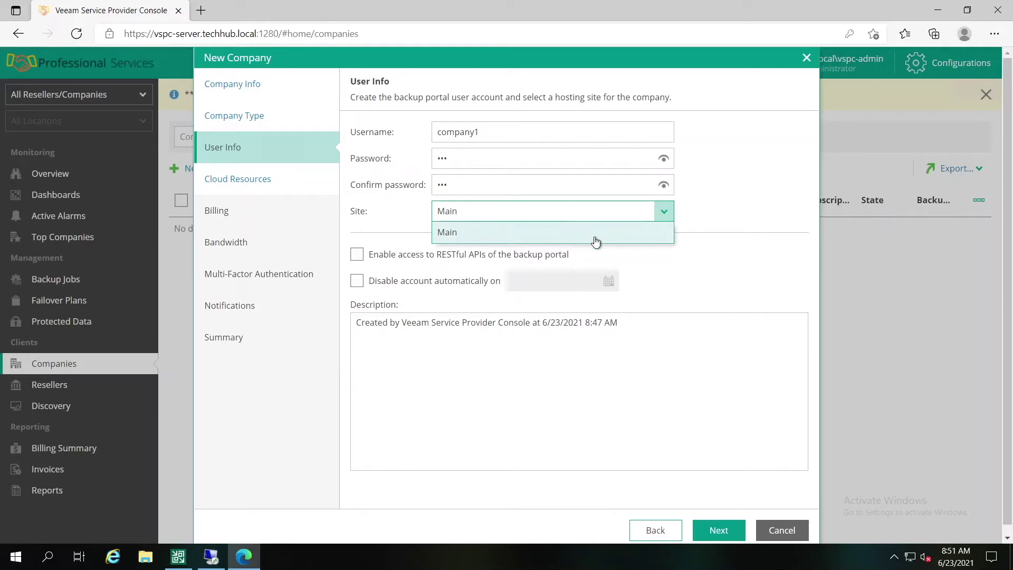
click(745, 208)
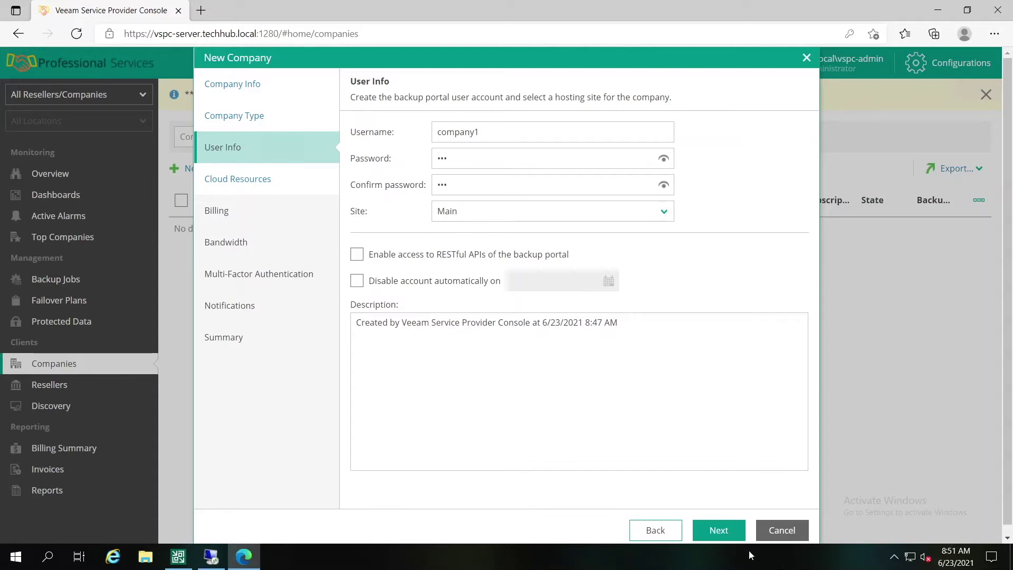
click(722, 531)
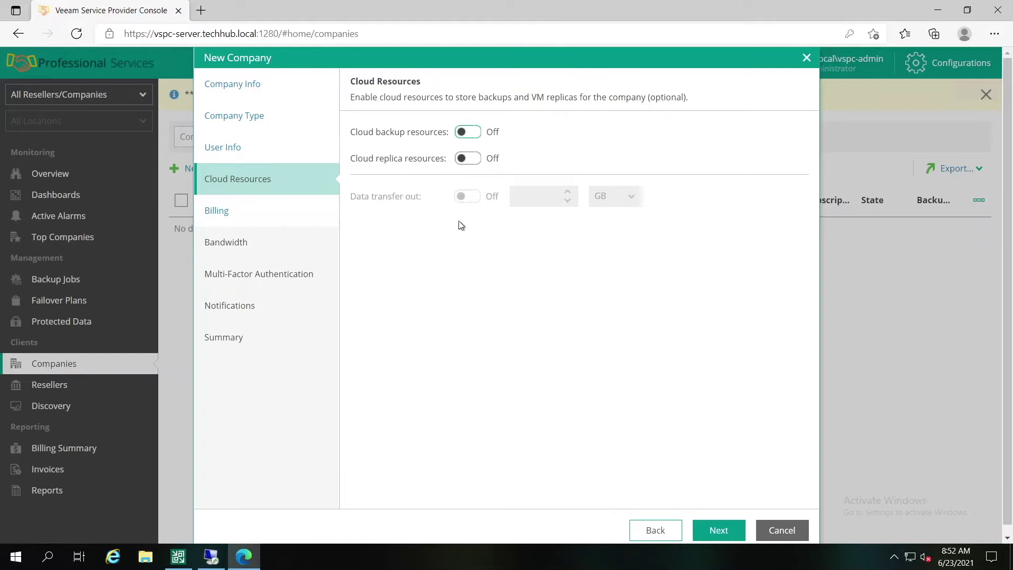
Step: Enable cloud backup and cloud replica resources plus a 100 GB data transfer out limit
click(473, 132)
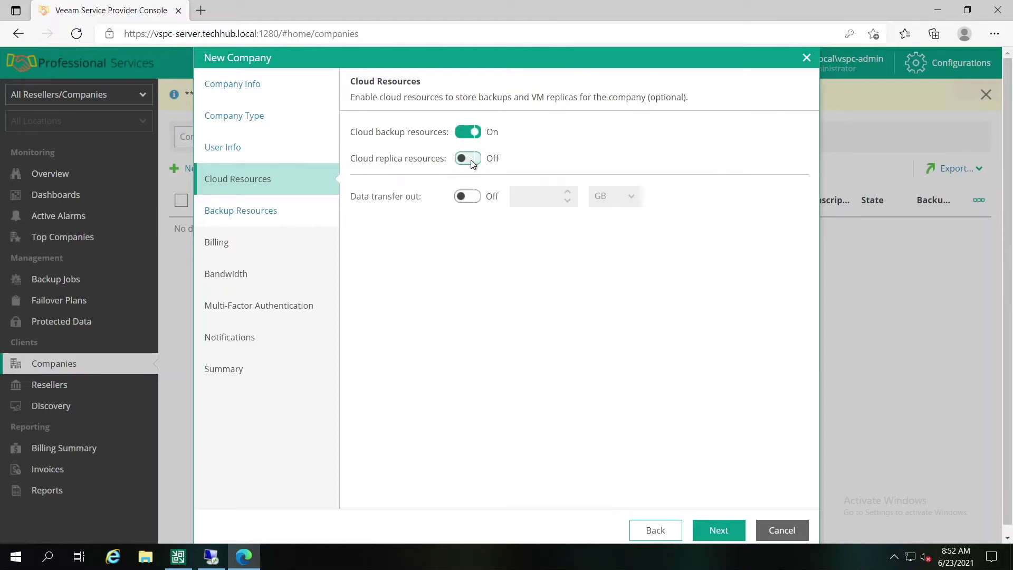
click(471, 160)
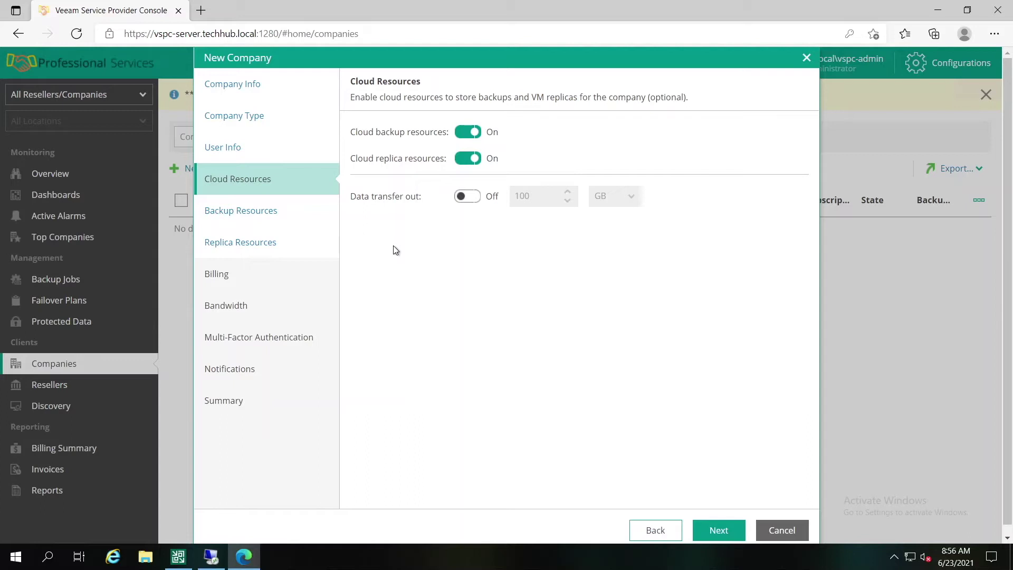
click(463, 200)
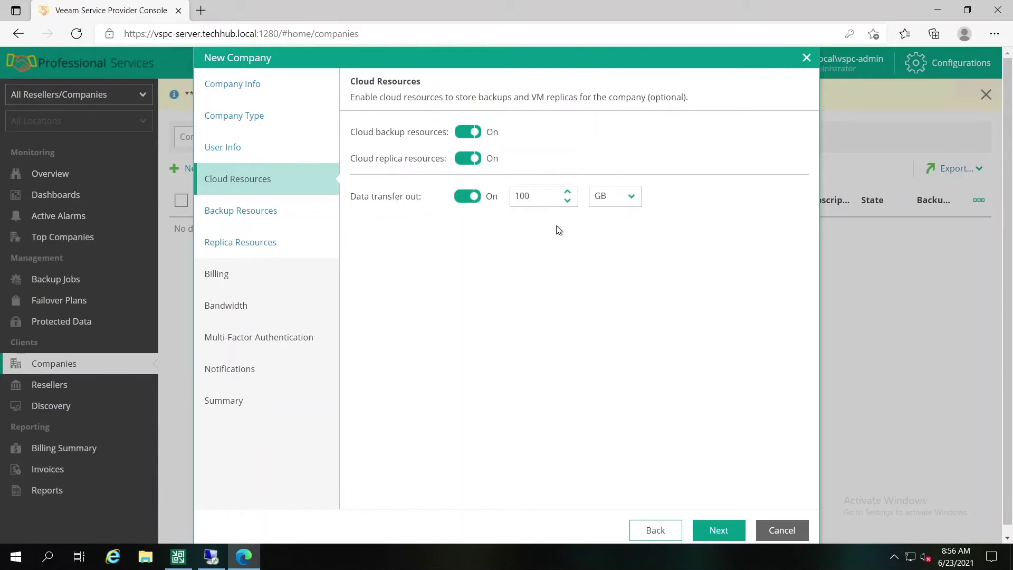
click(718, 530)
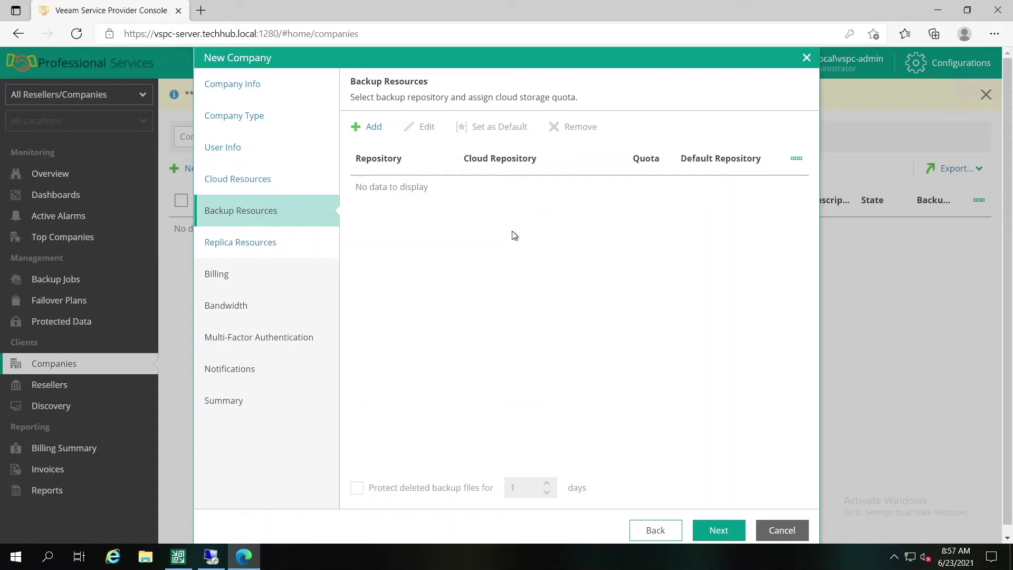
Step: Add a quota named 'Cloud Repository Gold' on Main\Default Backup Repository
click(374, 127)
drag(540, 158, 556, 170)
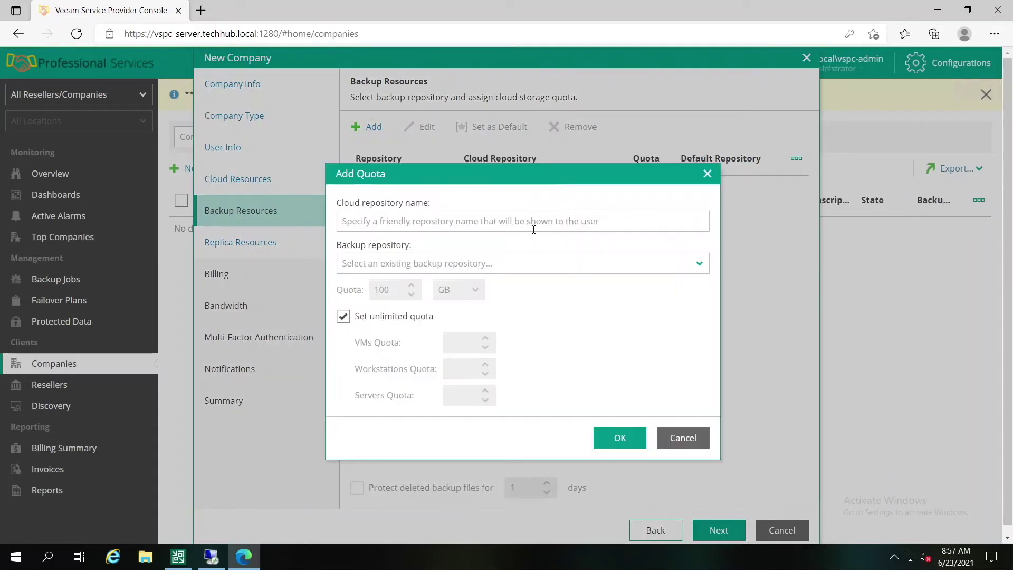
click(531, 222)
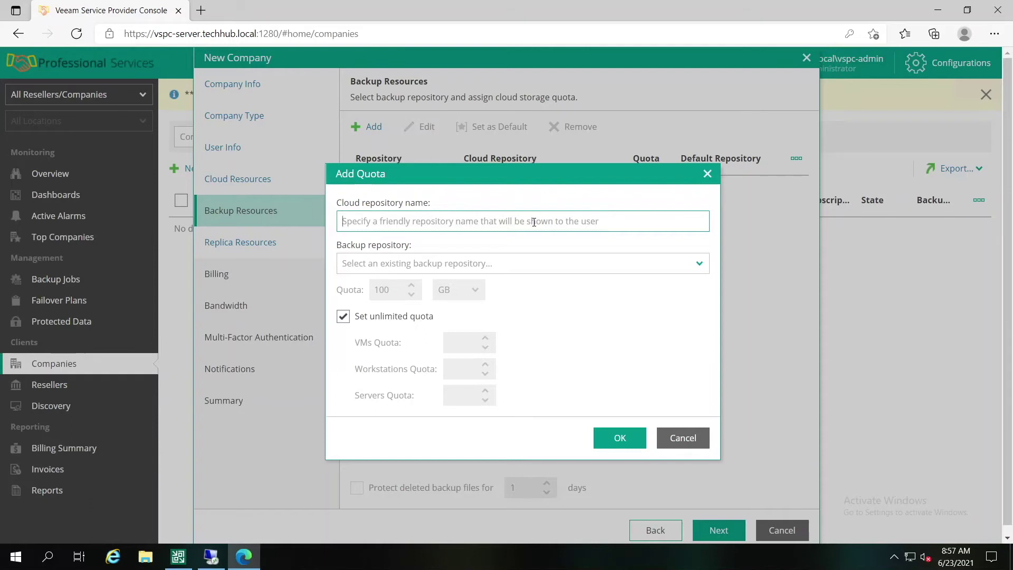
text(Cloud)
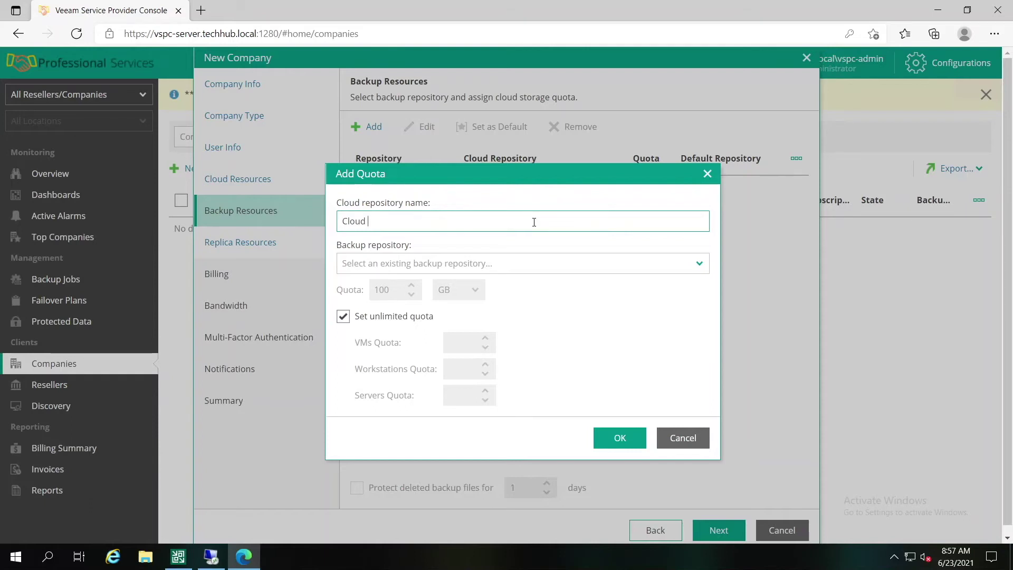
text( RepositoryuGold)
click(498, 263)
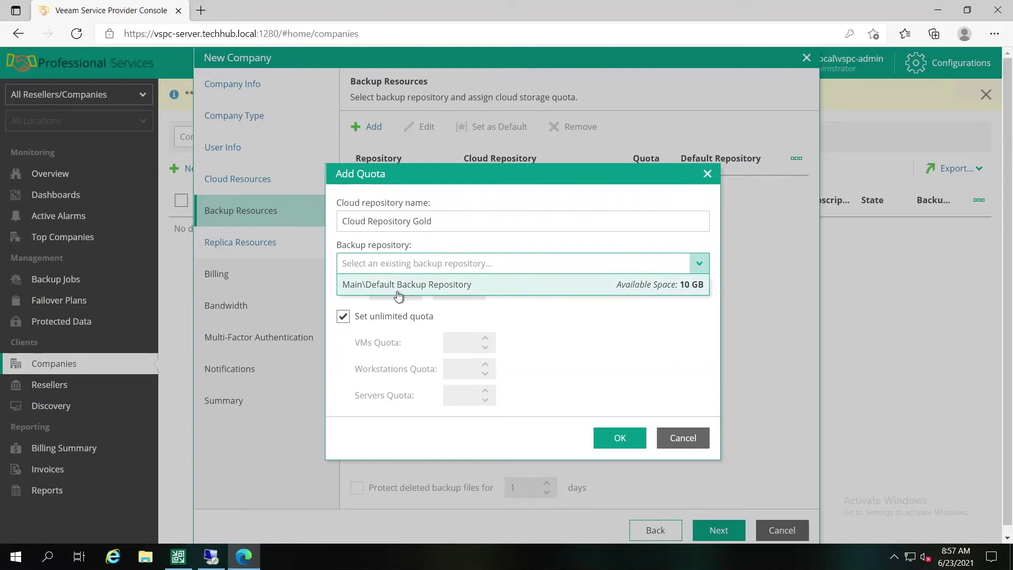
click(481, 290)
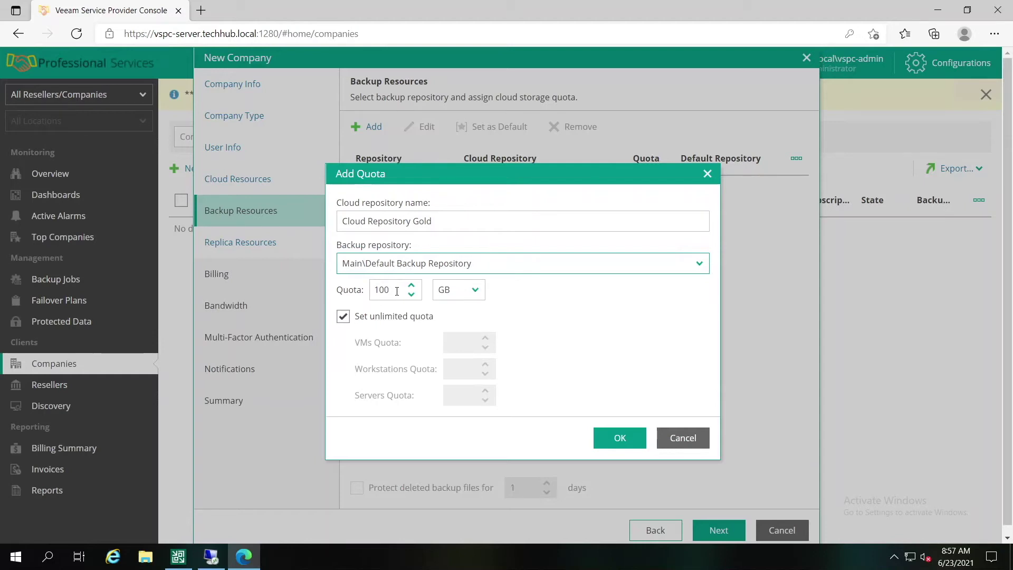
Step: Limit the 100 GB quota to 5 VMs, 10 workstations and 15 servers, and save it
click(353, 321)
click(464, 344)
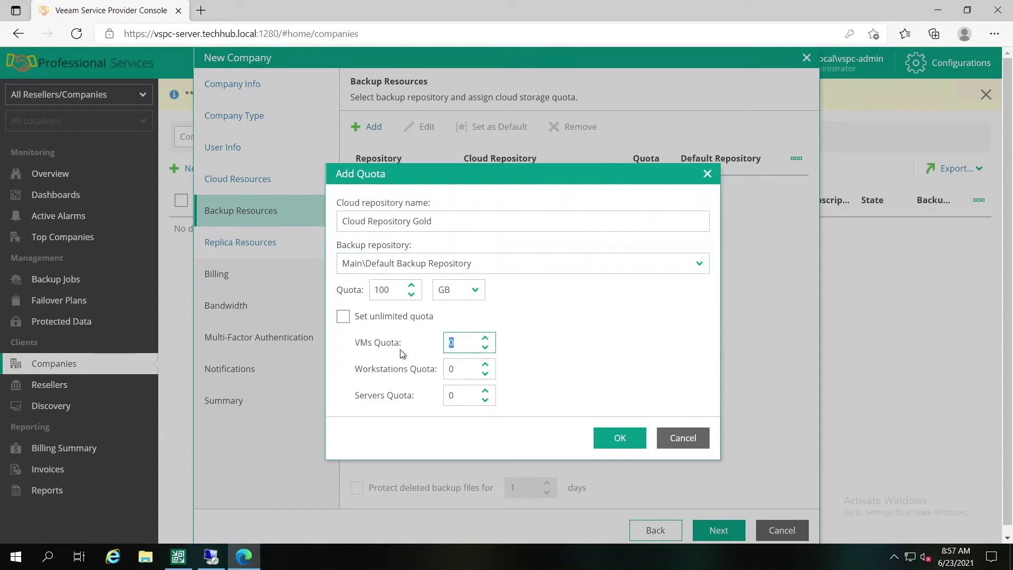
text(5)
key(Tab)
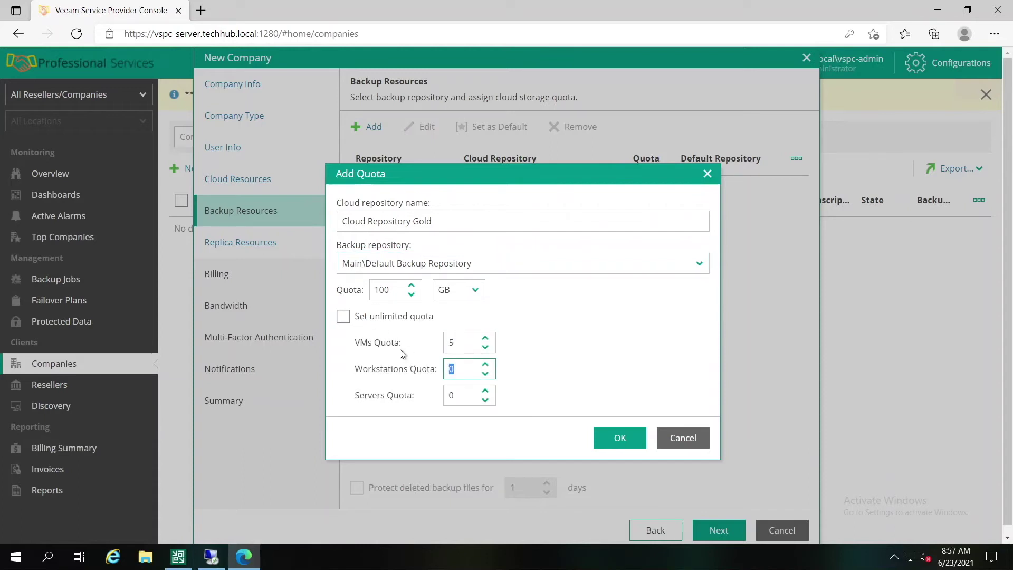
text(10)
key(Tab)
text(15)
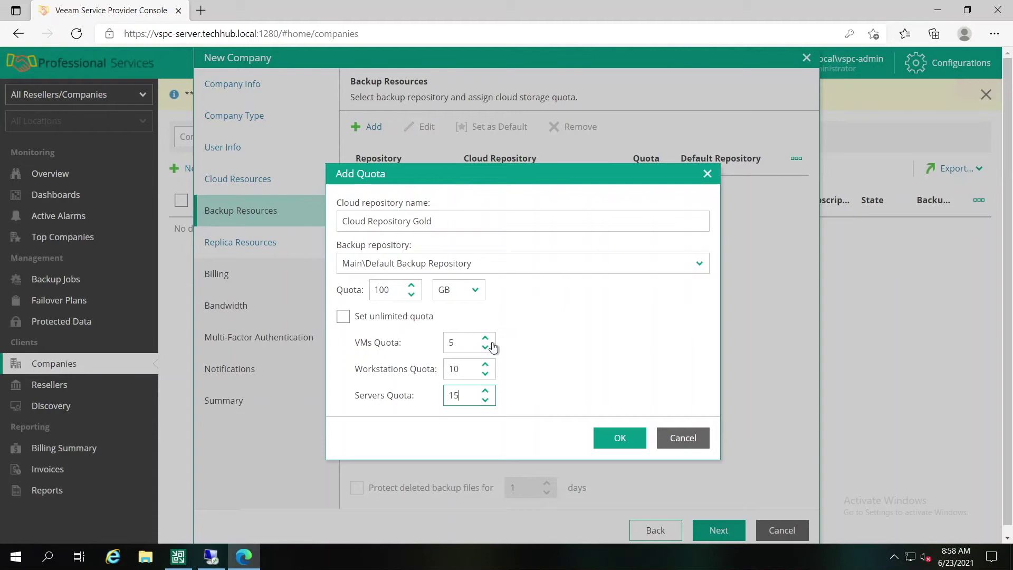
click(623, 439)
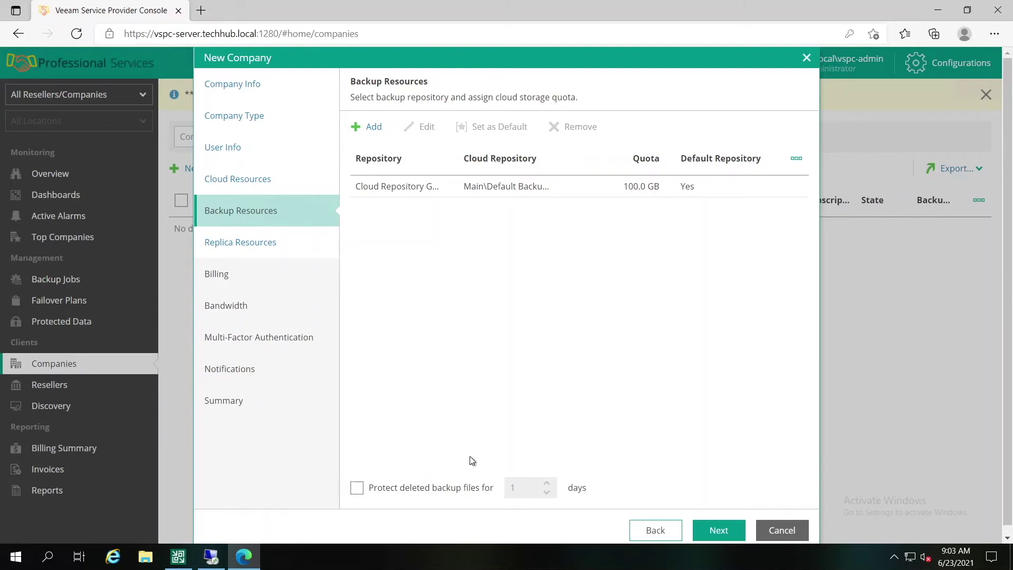
Step: Protect the company's deleted backup files for 1 day
click(356, 488)
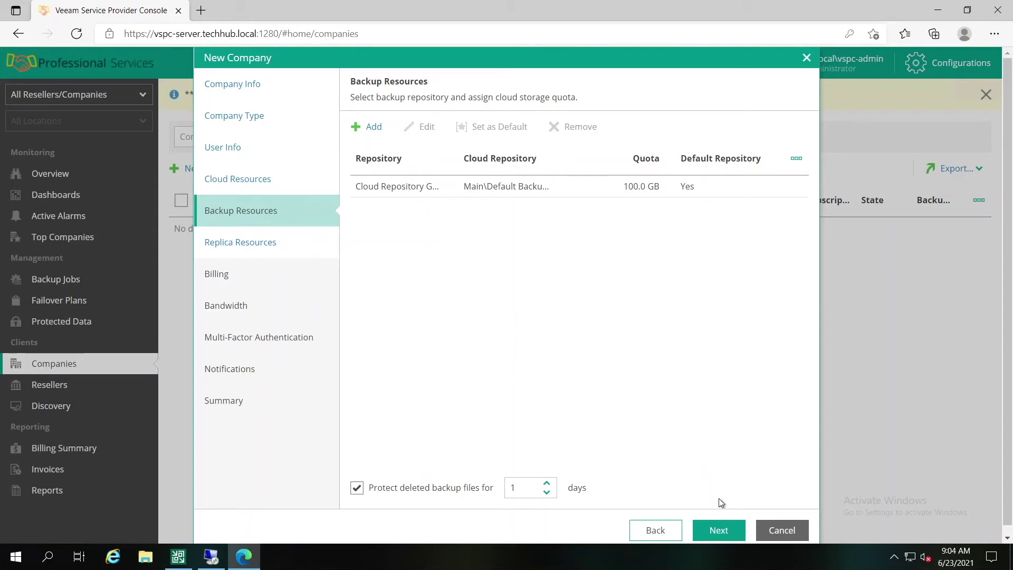
click(719, 530)
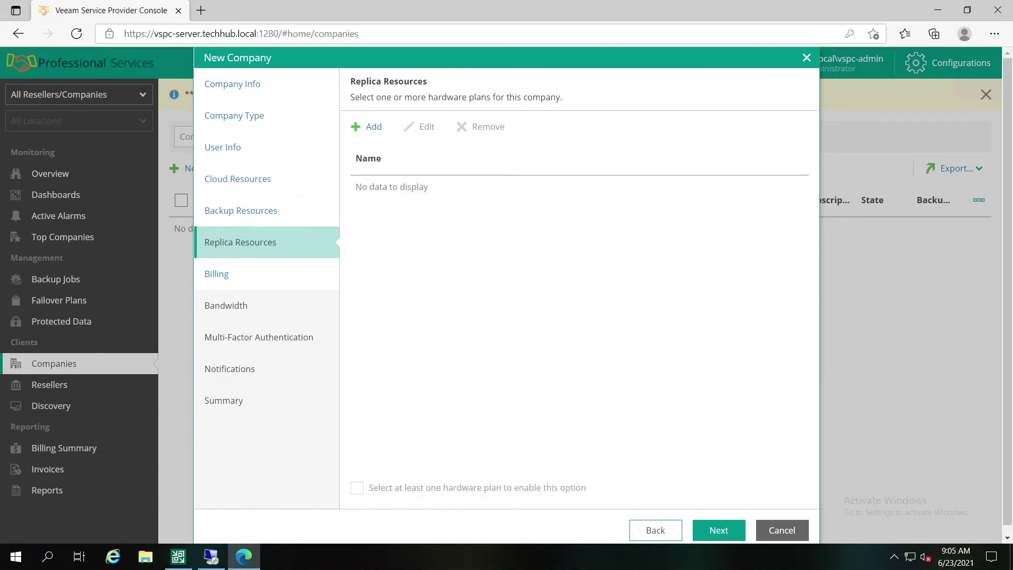
Step: Assign Main\Hardware plan and enable built-in network management during failover
click(373, 126)
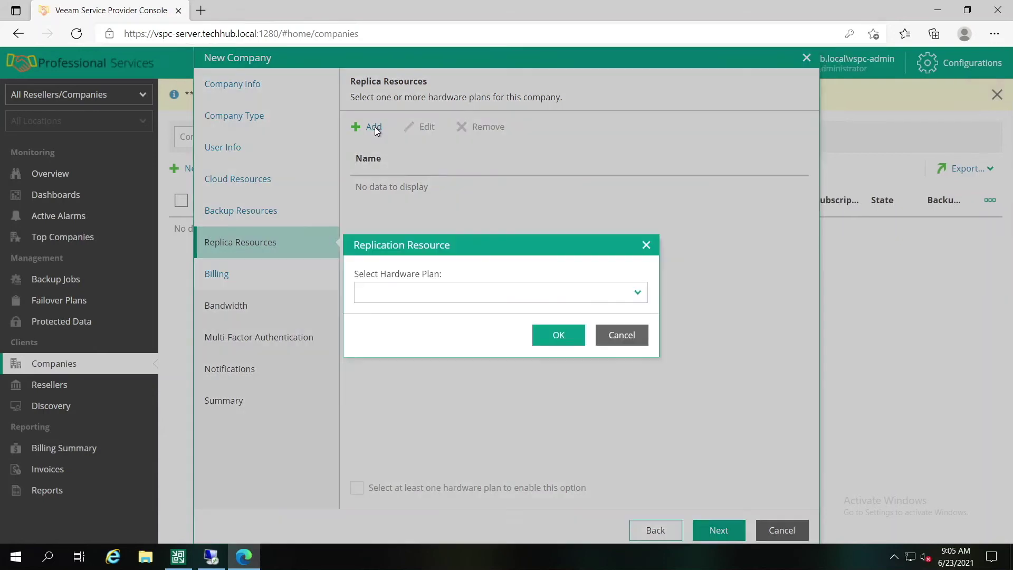
click(636, 292)
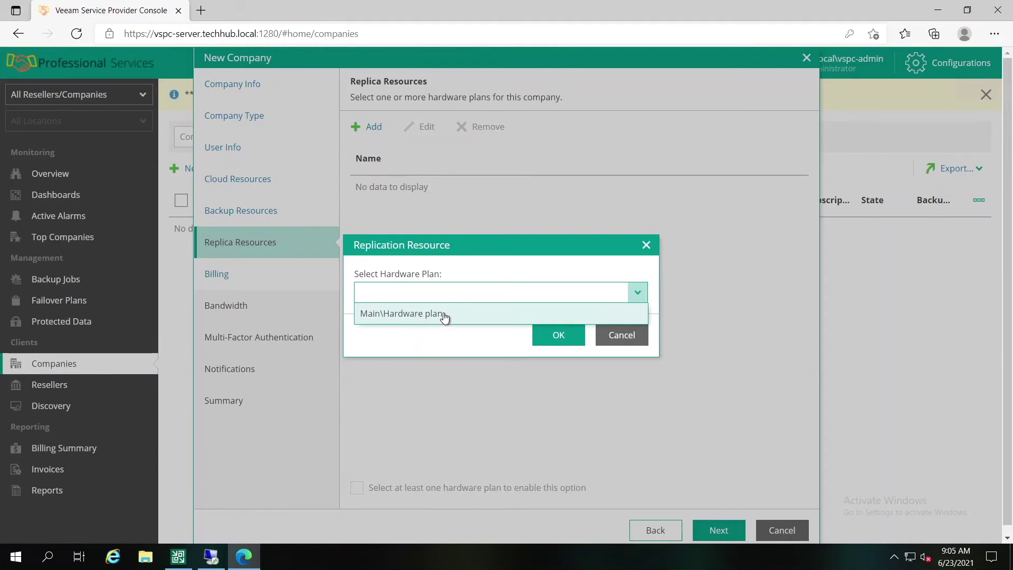
click(435, 317)
click(551, 334)
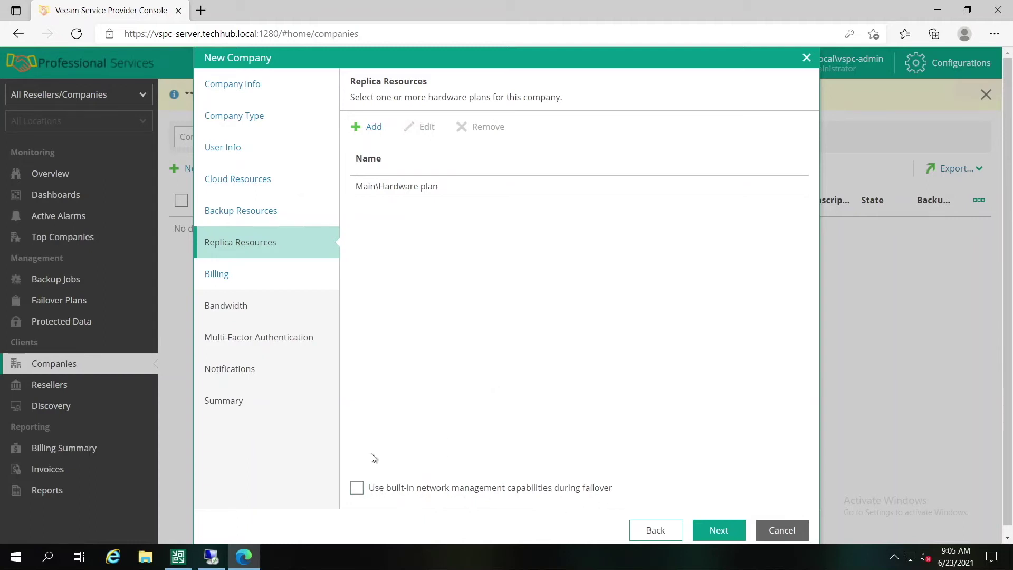
click(357, 487)
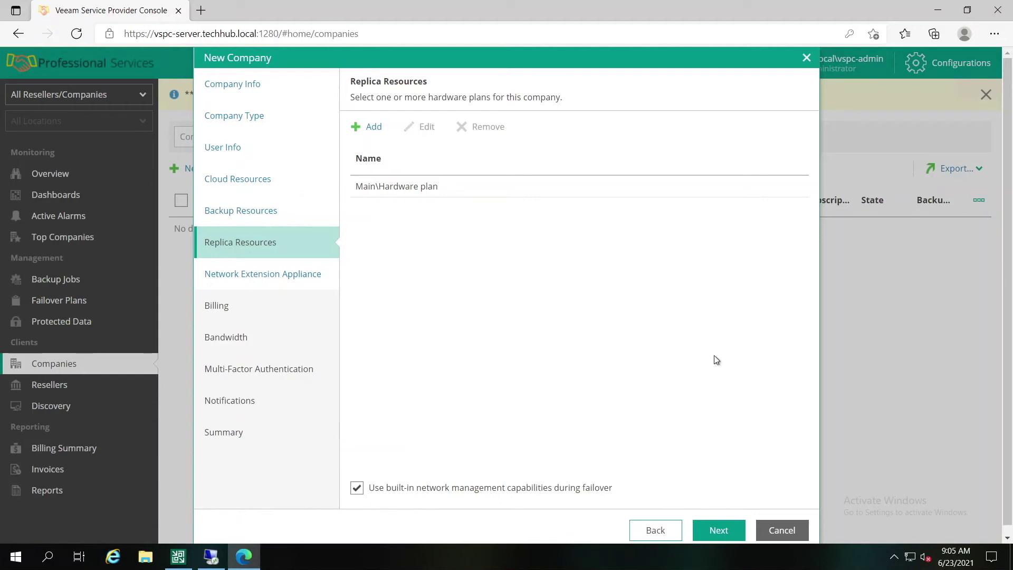
click(718, 529)
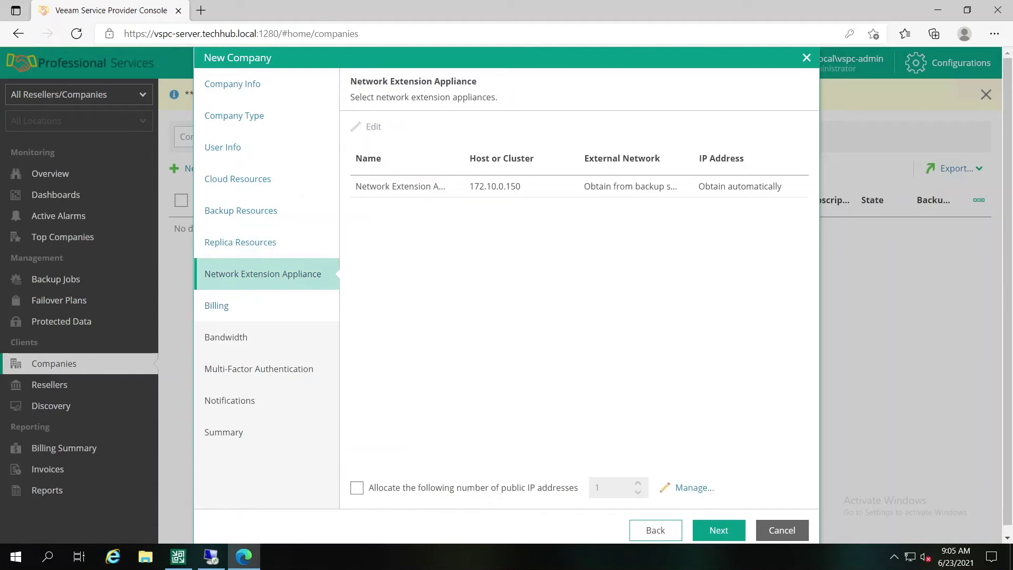
Step: Keep the network extension appliance on automatic IP settings and allocate 1 public IP address
click(363, 191)
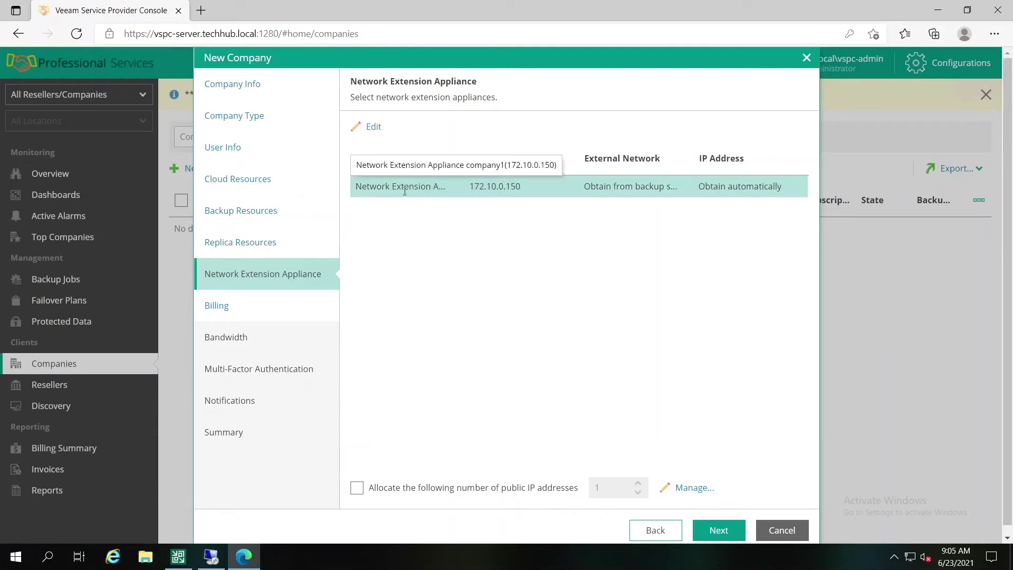
double_click(471, 201)
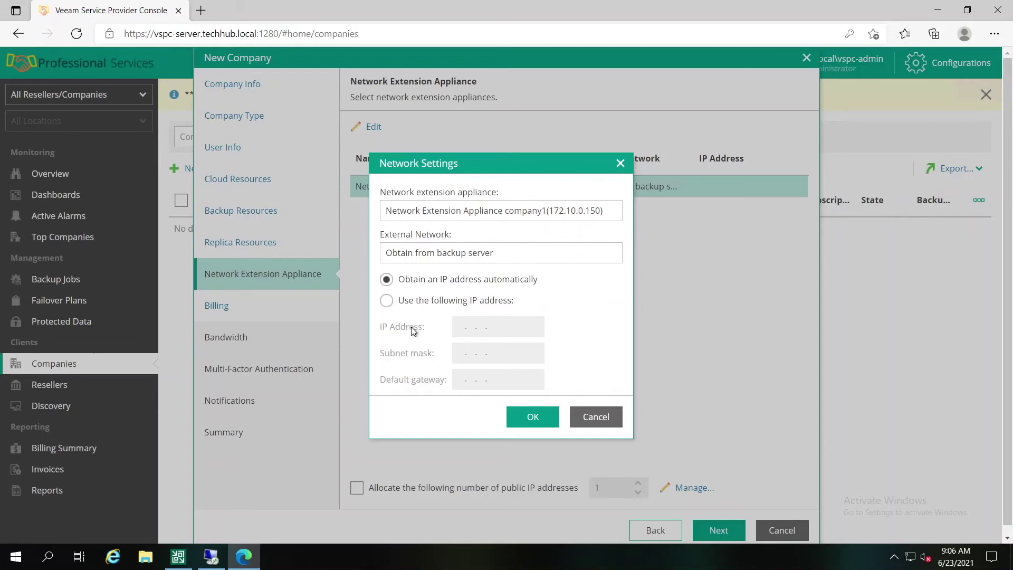
click(533, 417)
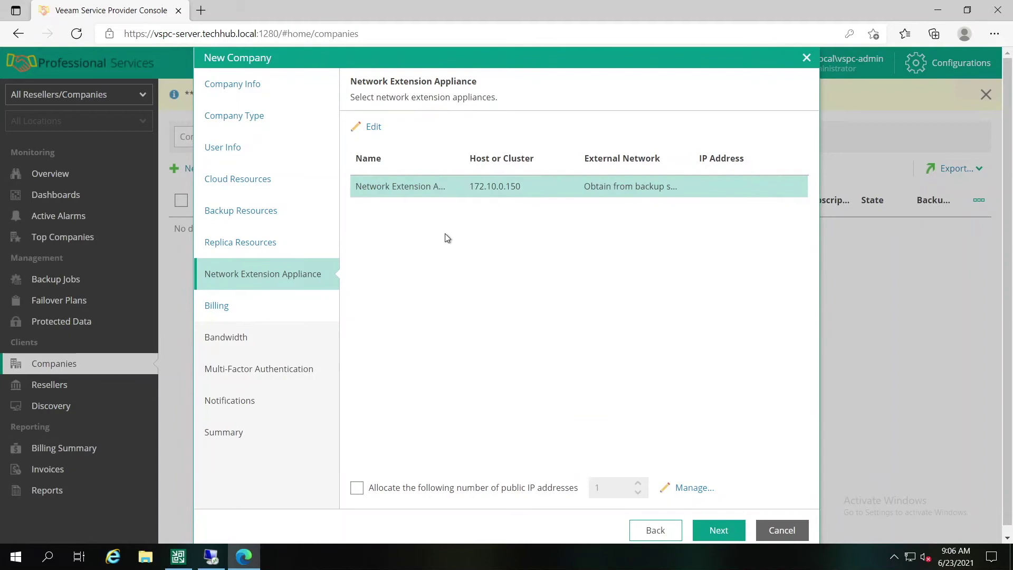
click(357, 491)
Step: Add a public IP address range starting at 172.10.100.1 with end address 20
click(684, 489)
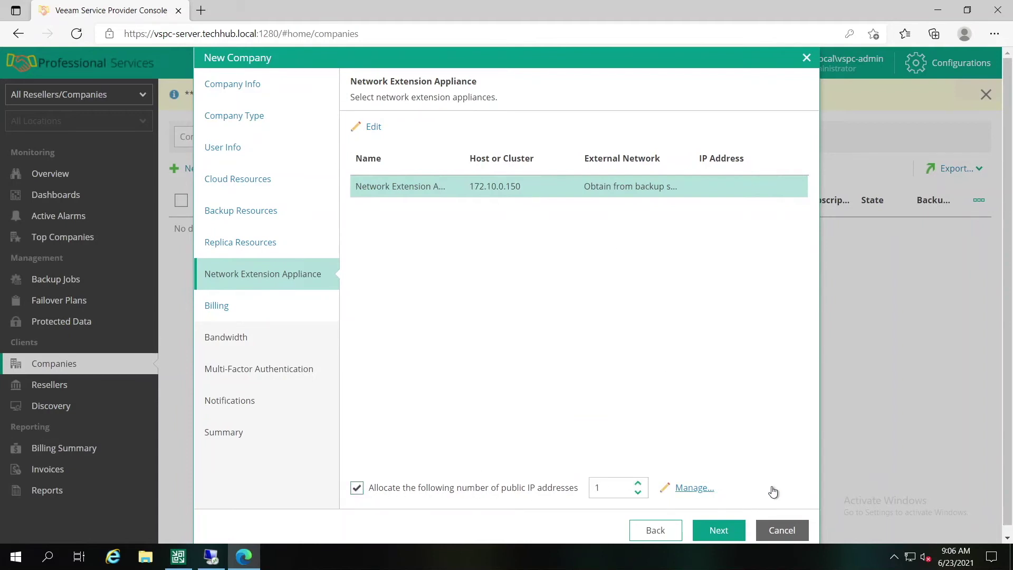
click(420, 174)
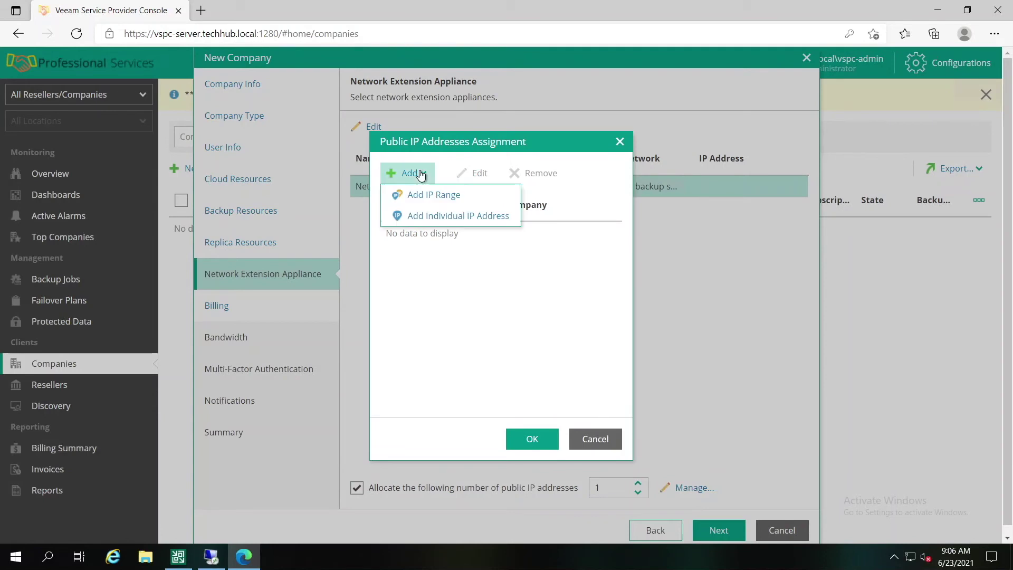
click(464, 203)
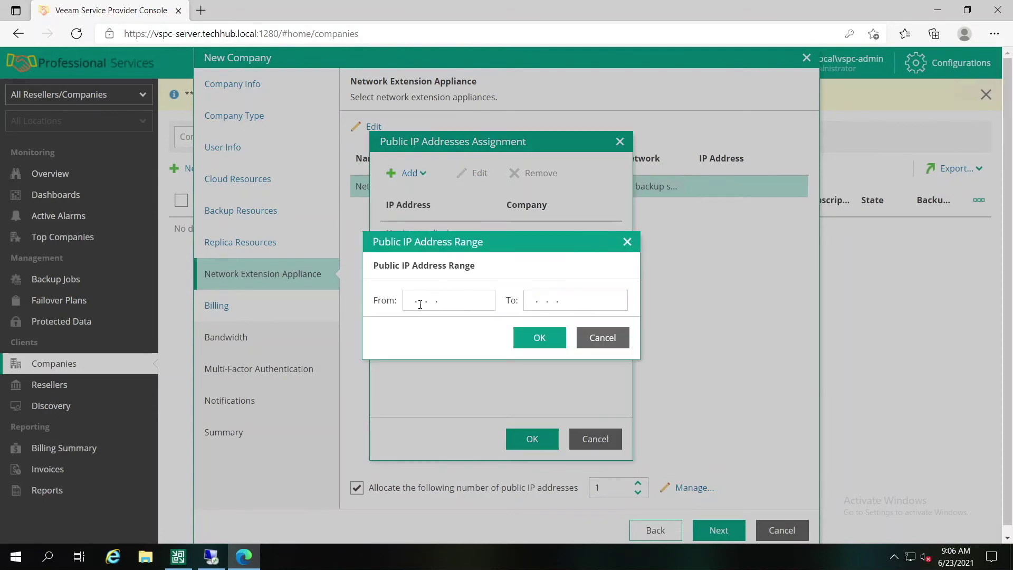
click(449, 302)
text(172.)
text(10.)
text(100.1)
key(Tab)
text(20)
click(539, 337)
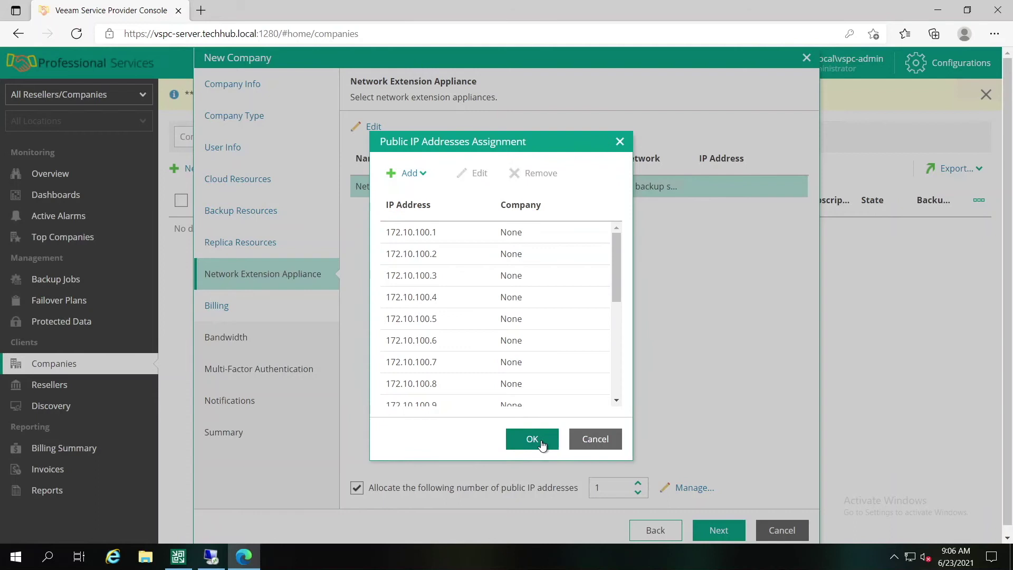
click(532, 439)
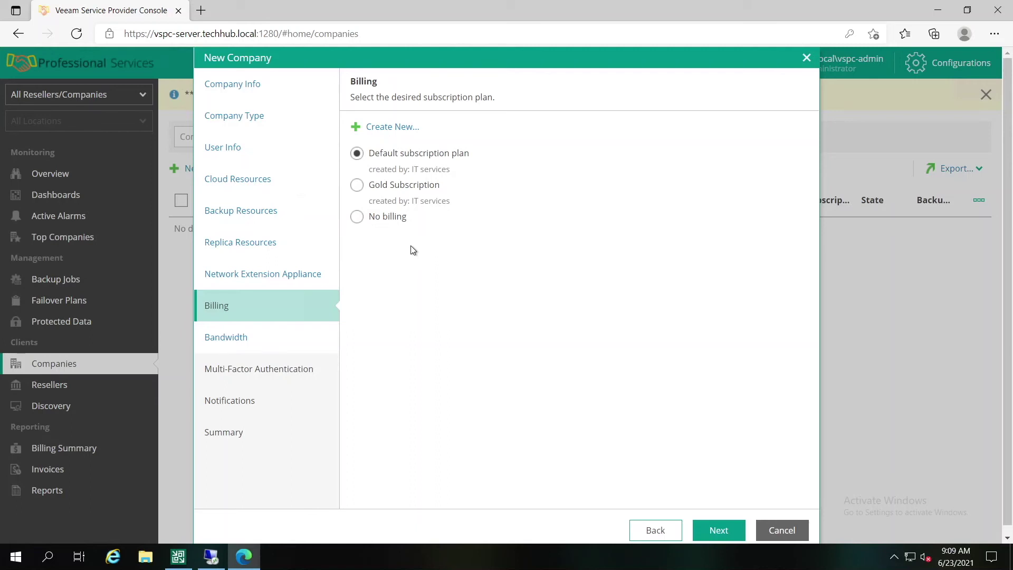
Step: Select the Gold Subscription billing plan for the company
click(359, 186)
key(Return)
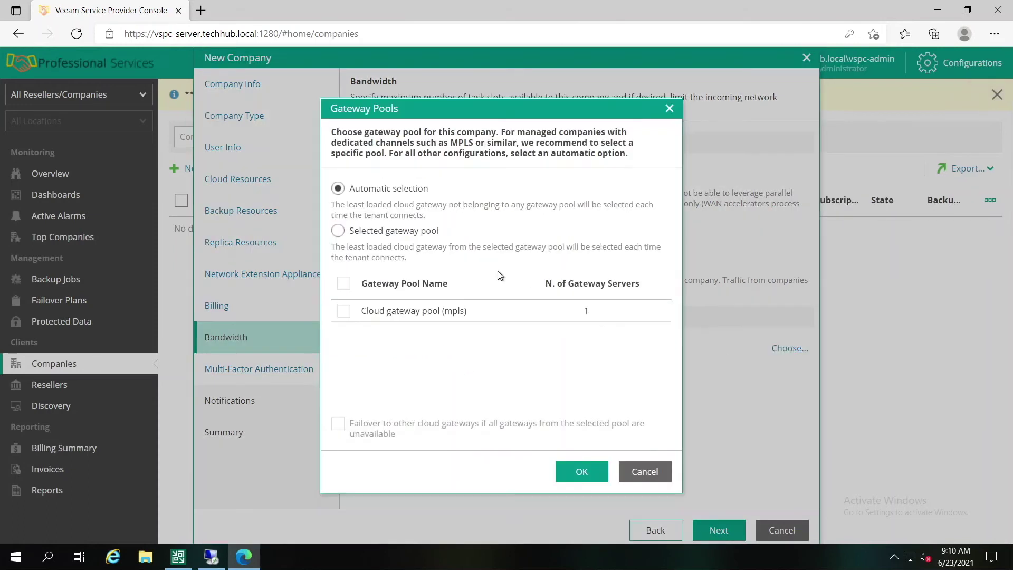
Step: Switch Gateway Pools to 'Selected gateway pool' and check the Cloud gateway pool (mpls)
click(391, 233)
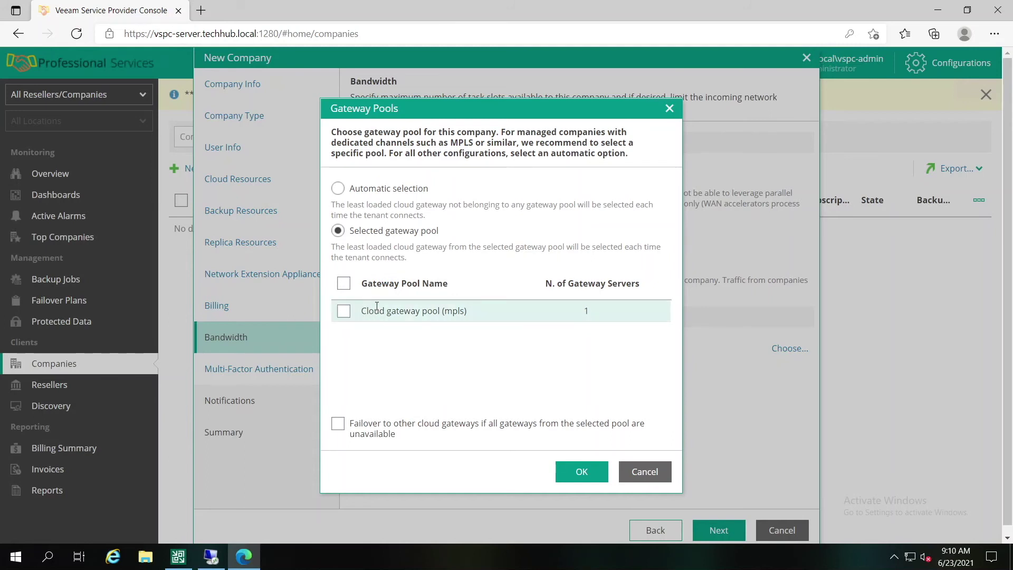
click(348, 312)
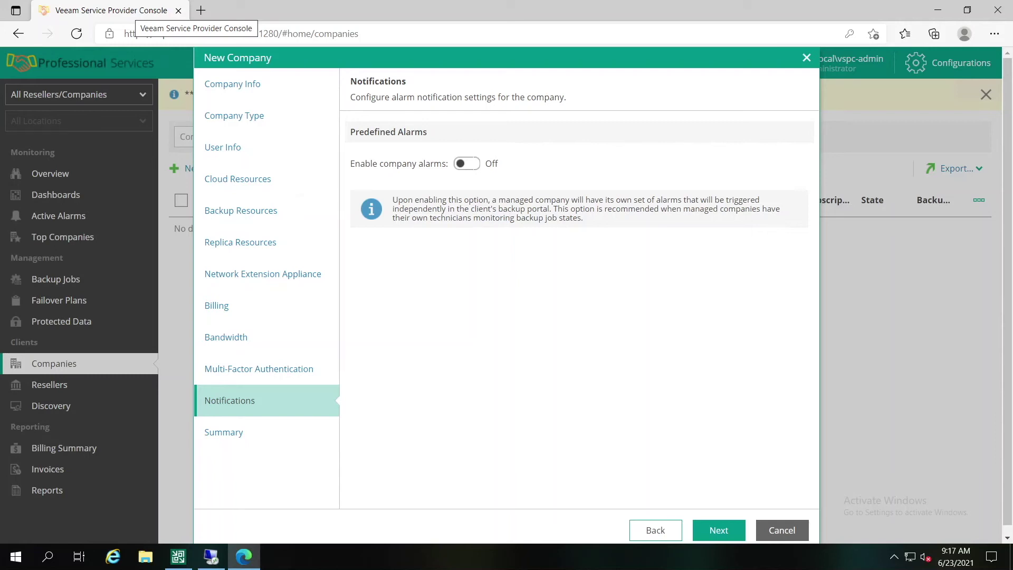
Step: Set 'Enable company alarms' to On and advance to the Summary step
click(467, 163)
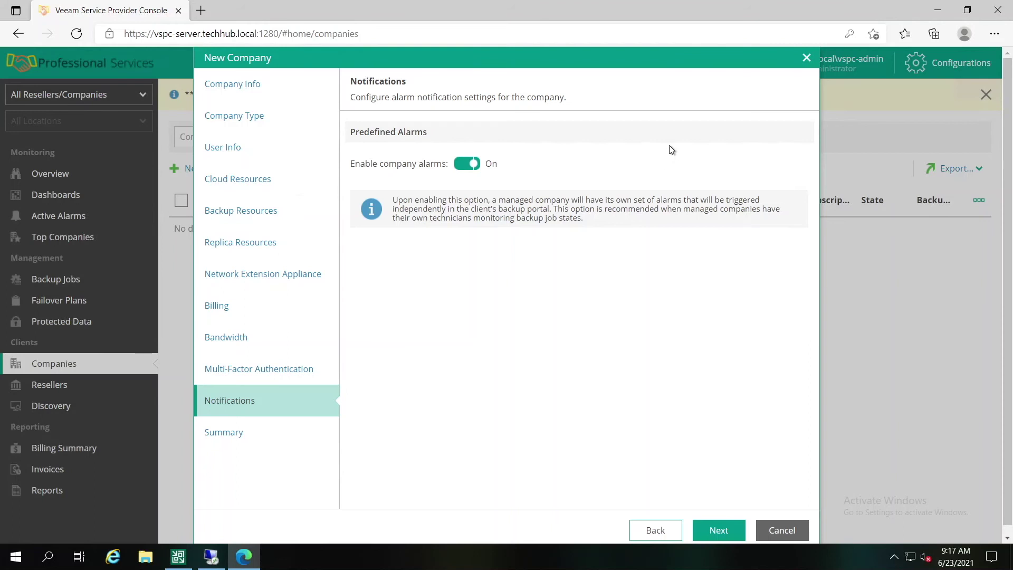
click(728, 535)
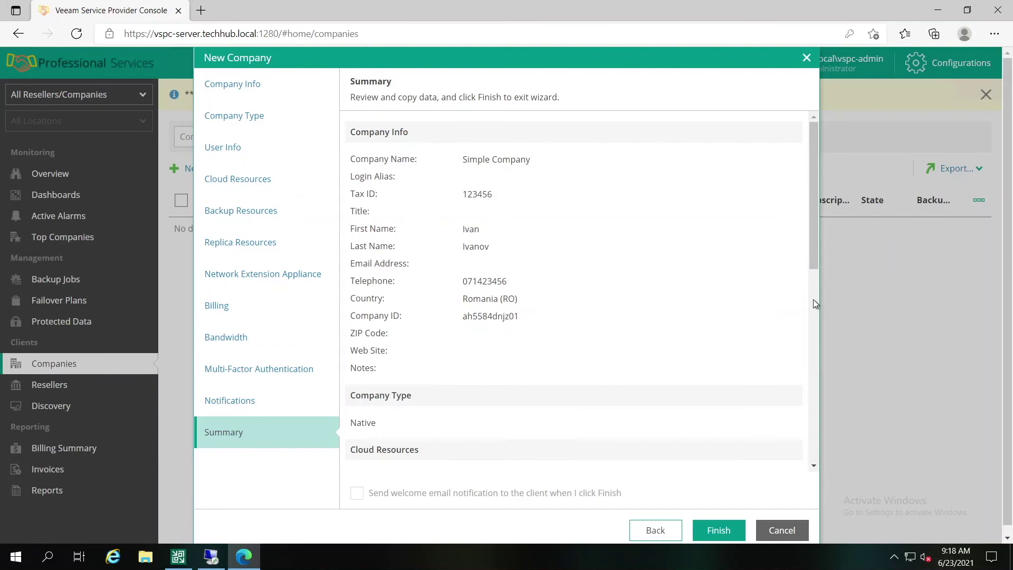
Step: Review Simple Company's summary settings and finish the wizard
drag(816, 258, 819, 492)
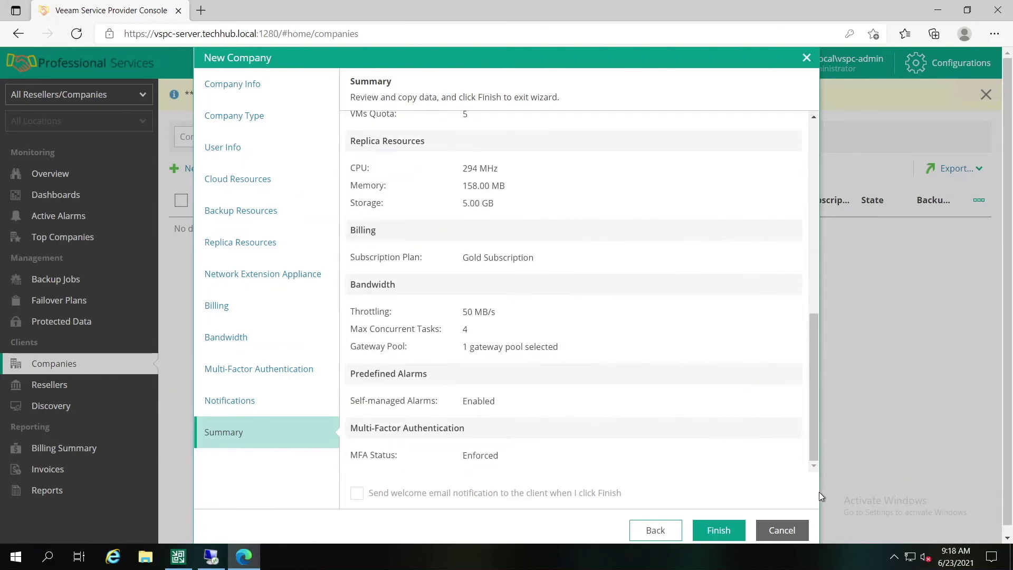
click(721, 534)
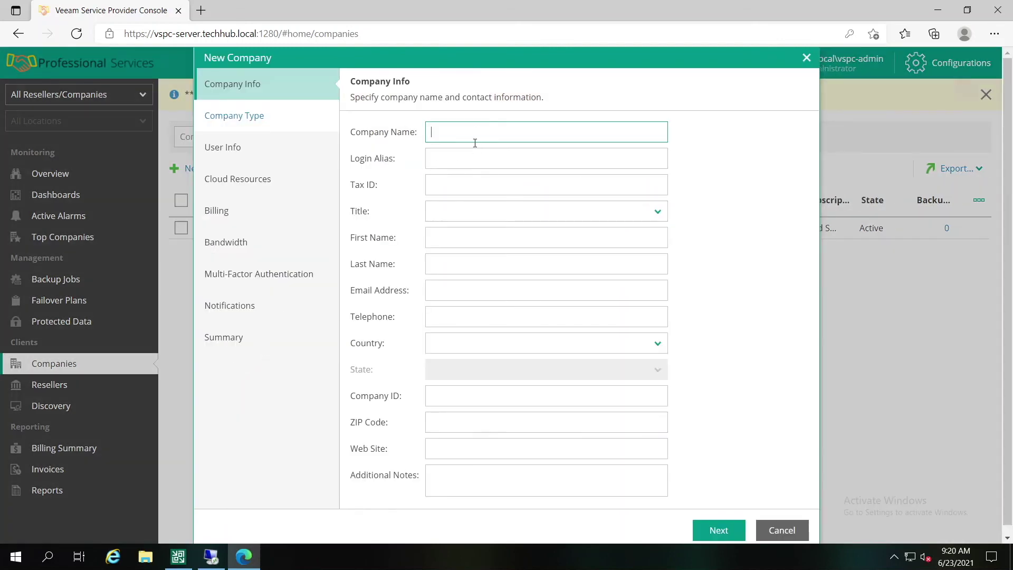
Step: Name the new company 'Second Company' and choose the vCloud Director company type
text(Second Company)
click(719, 530)
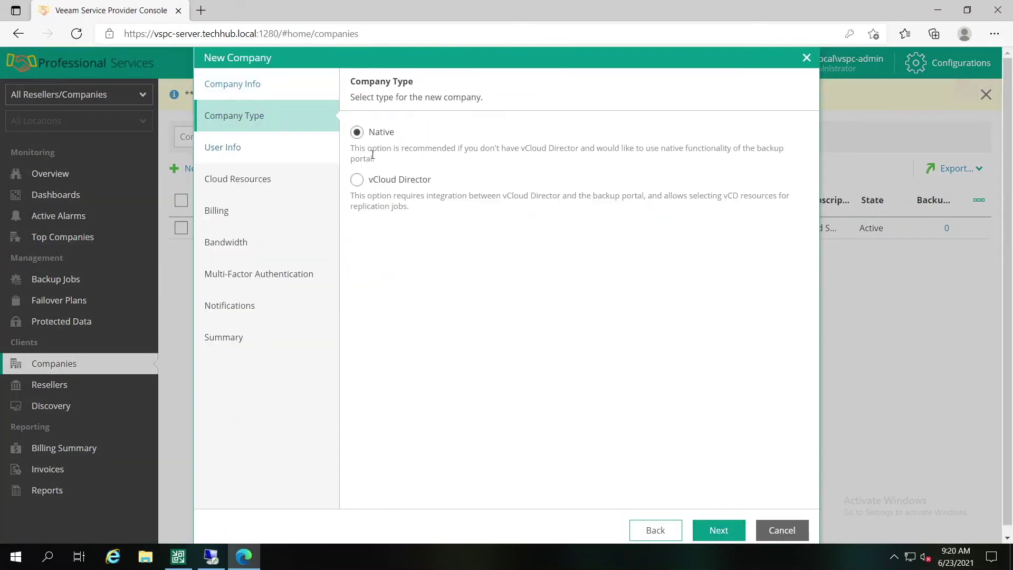
click(356, 180)
click(216, 156)
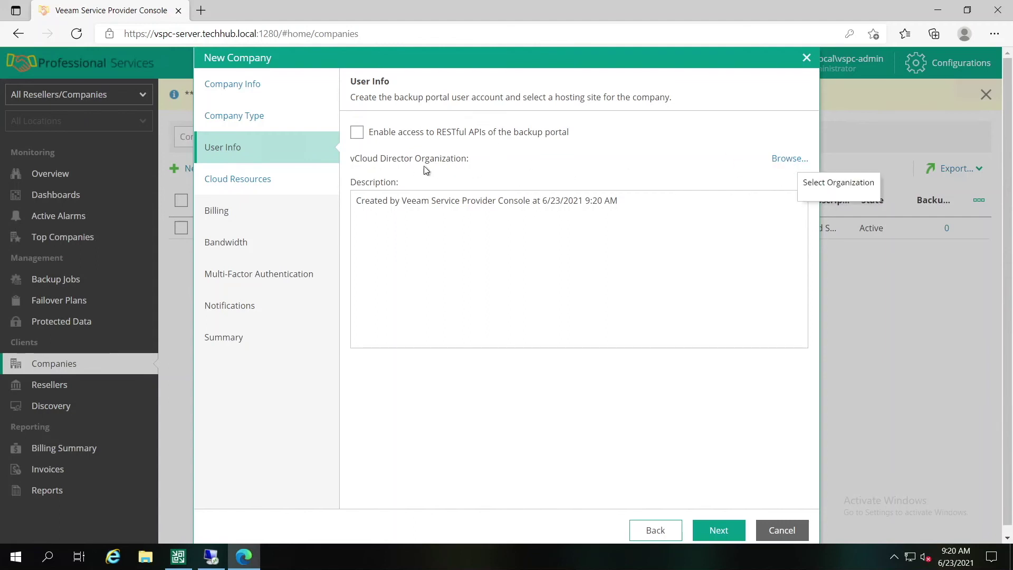
Step: Select Main\Demo as the company's vCloud Director organization
click(792, 182)
drag(635, 211, 637, 229)
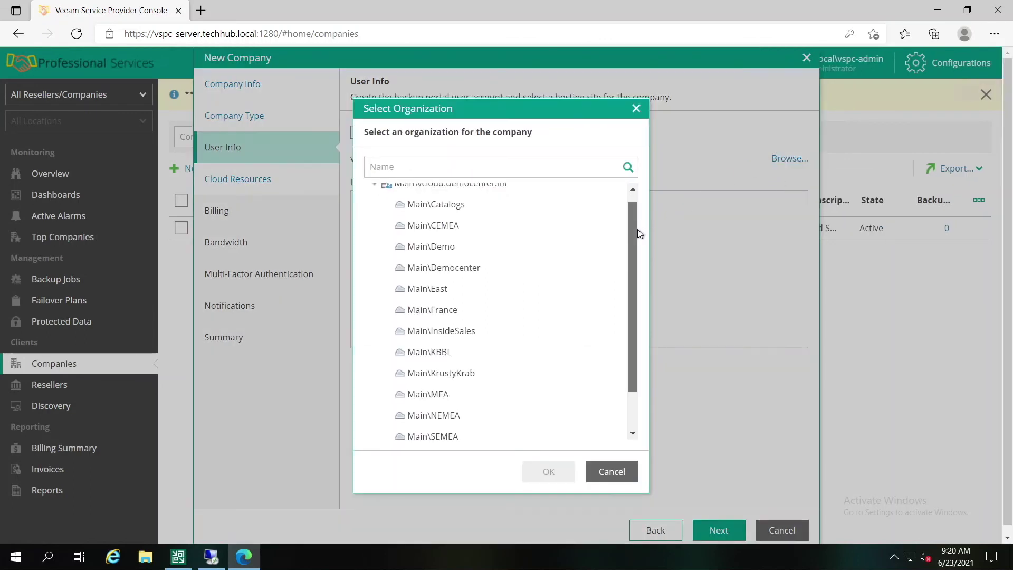
scroll(637, 229, down, 2)
scroll(458, 275, up, 3)
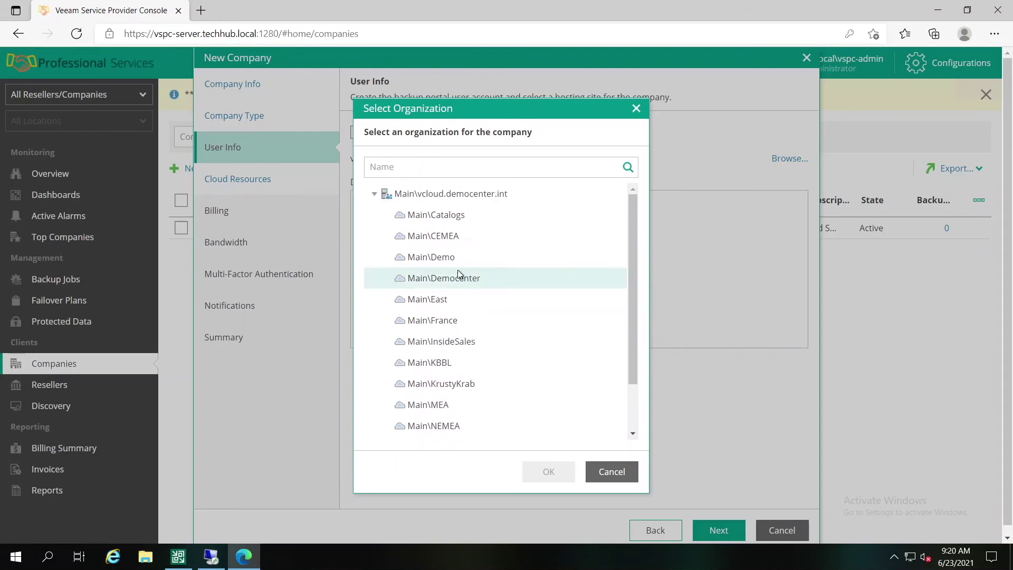
click(449, 257)
click(549, 471)
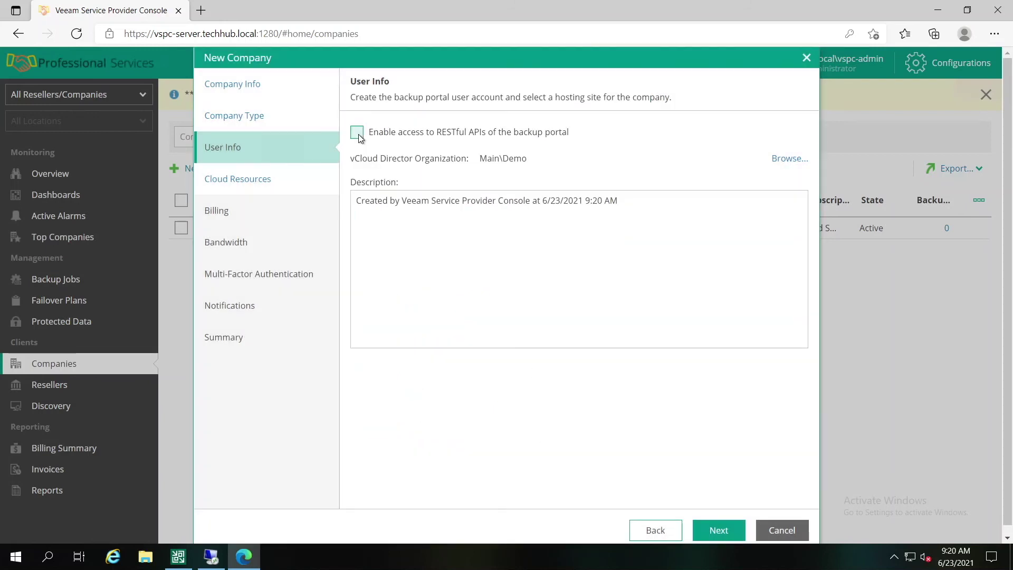
Step: Turn on both cloud backup and cloud replica resources for the company
click(718, 530)
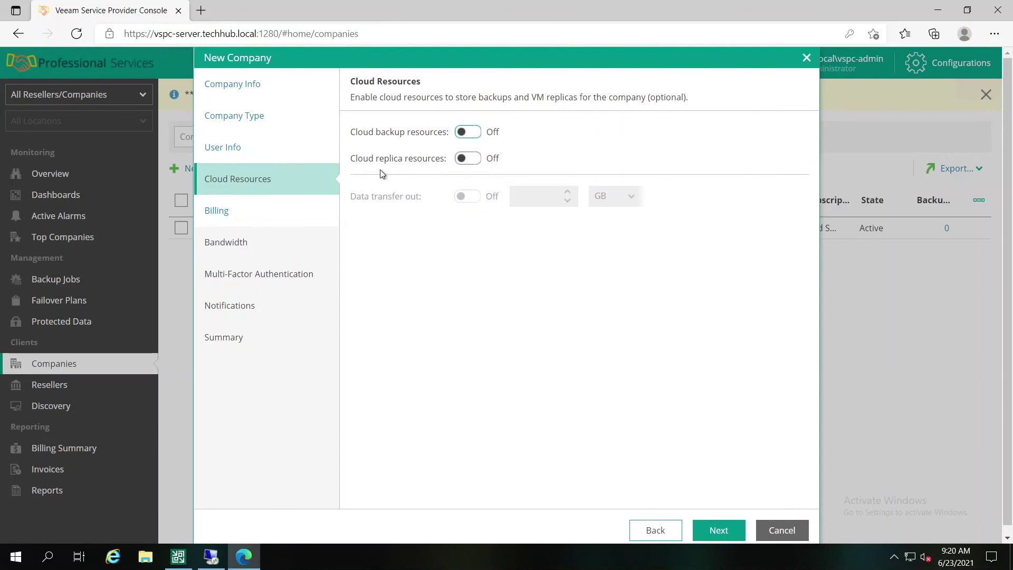
click(473, 134)
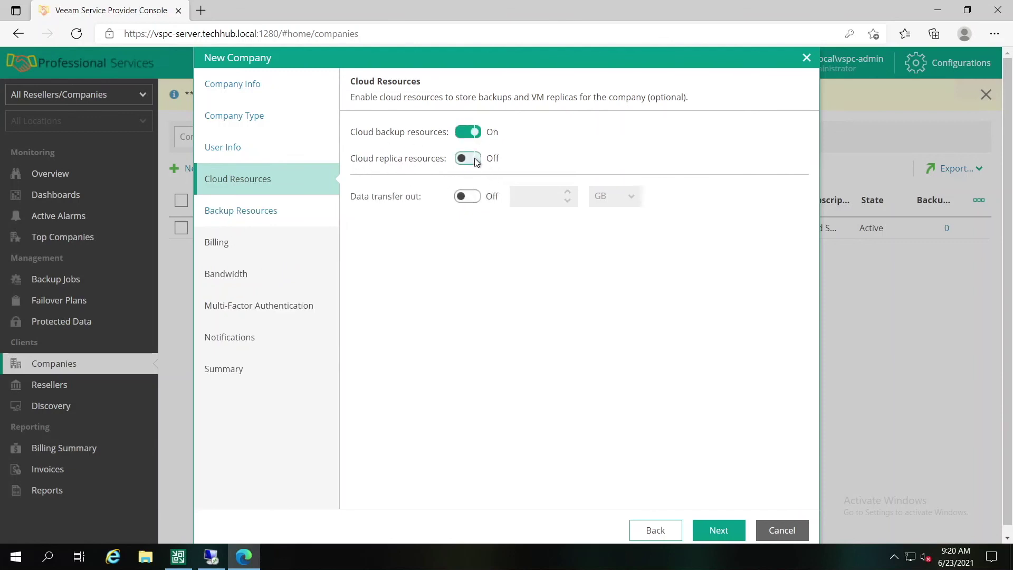
click(475, 160)
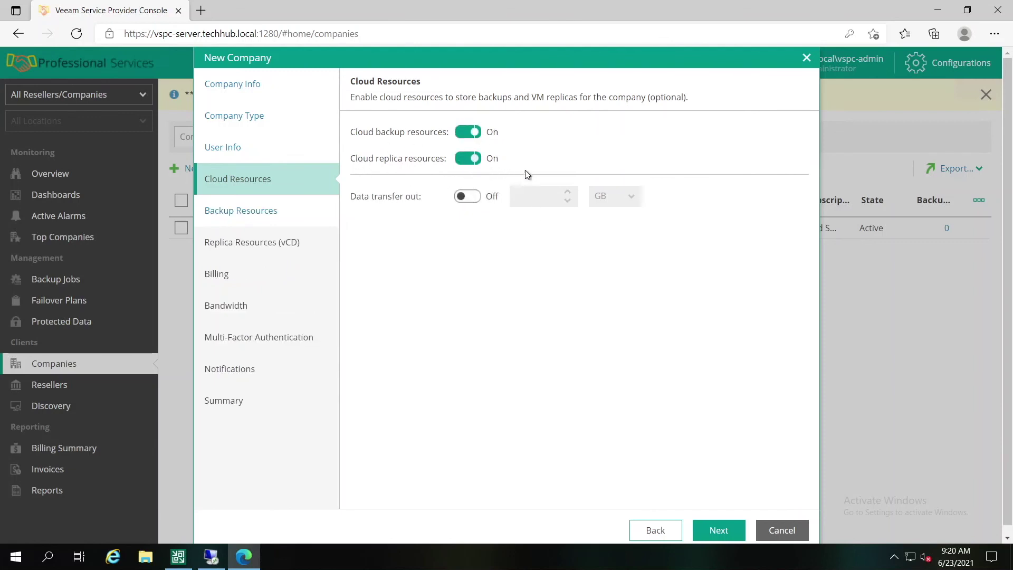
click(261, 213)
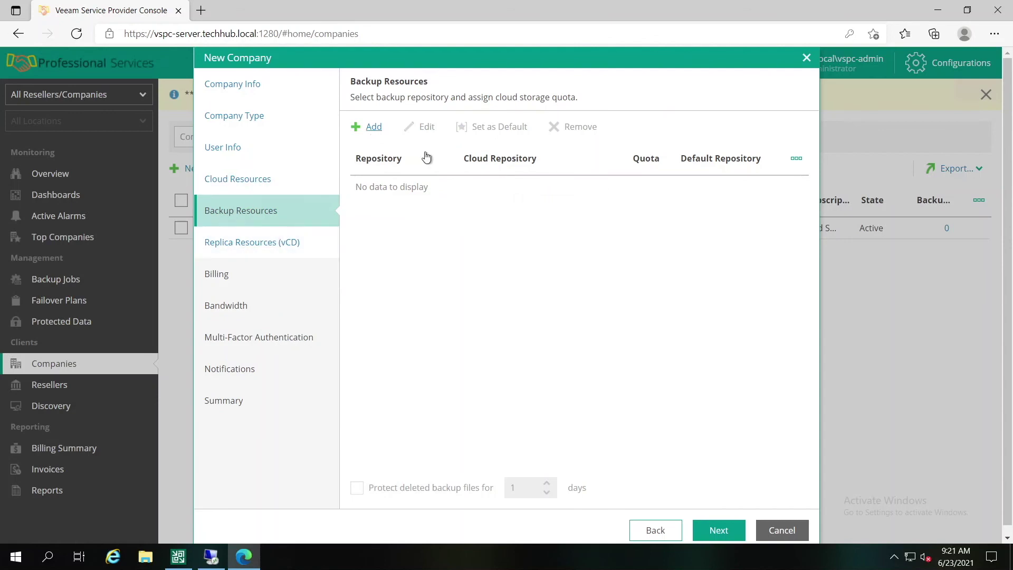
Step: Add a 'Cloud Repository' quota on Main\Default Backup Repository
click(369, 127)
click(573, 203)
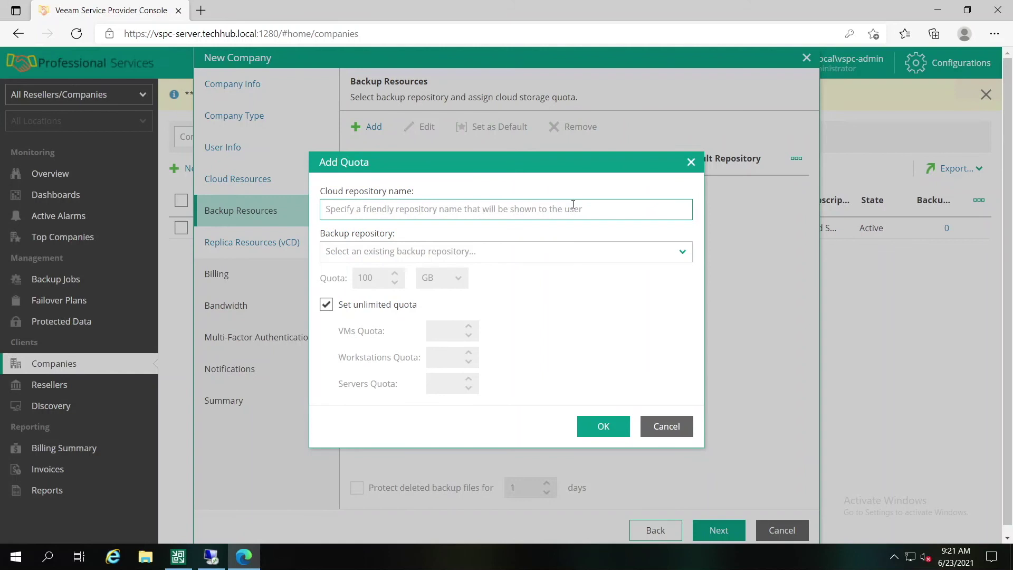
text(Cloud Repository)
click(453, 251)
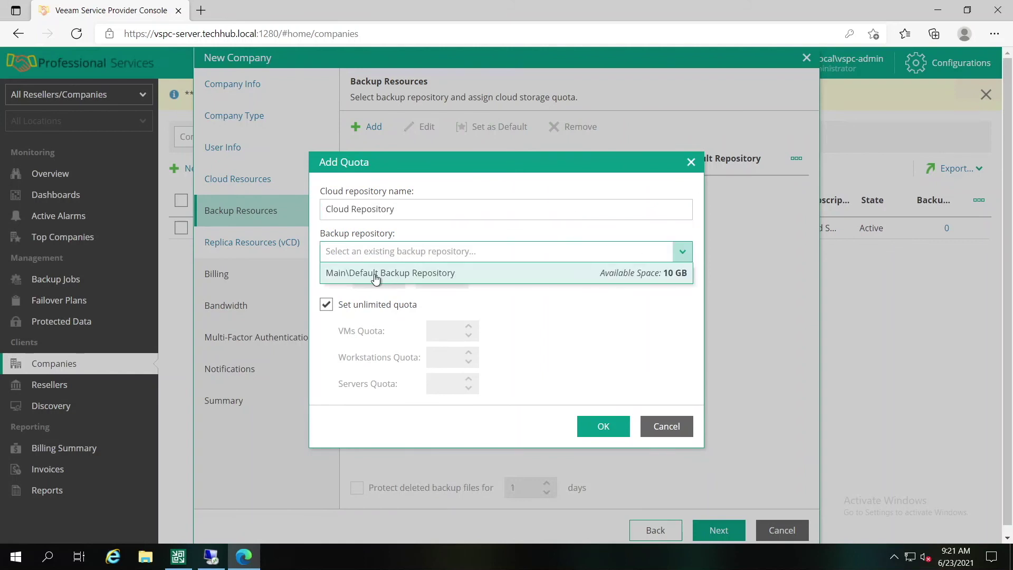
click(375, 273)
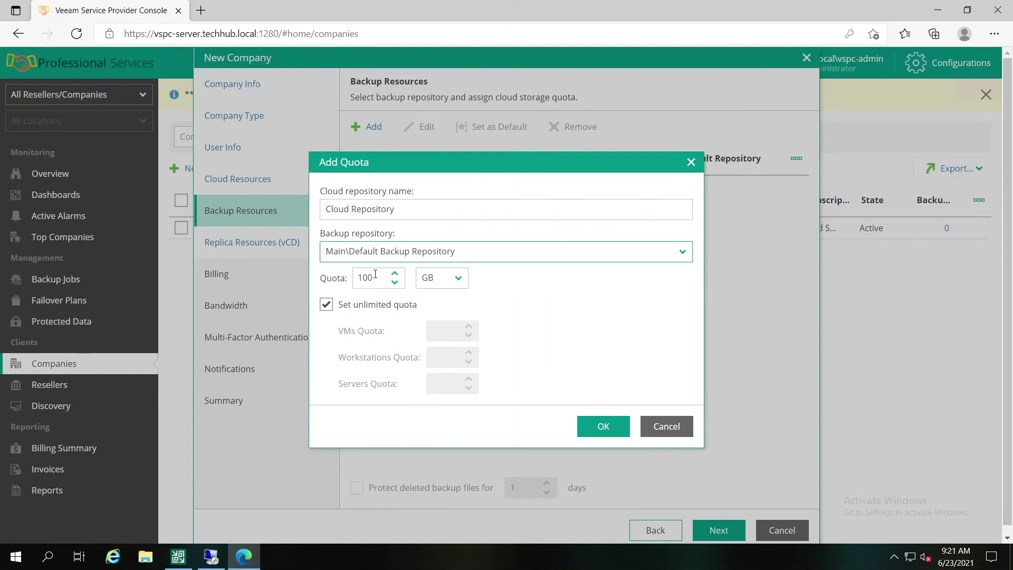
click(602, 432)
click(717, 529)
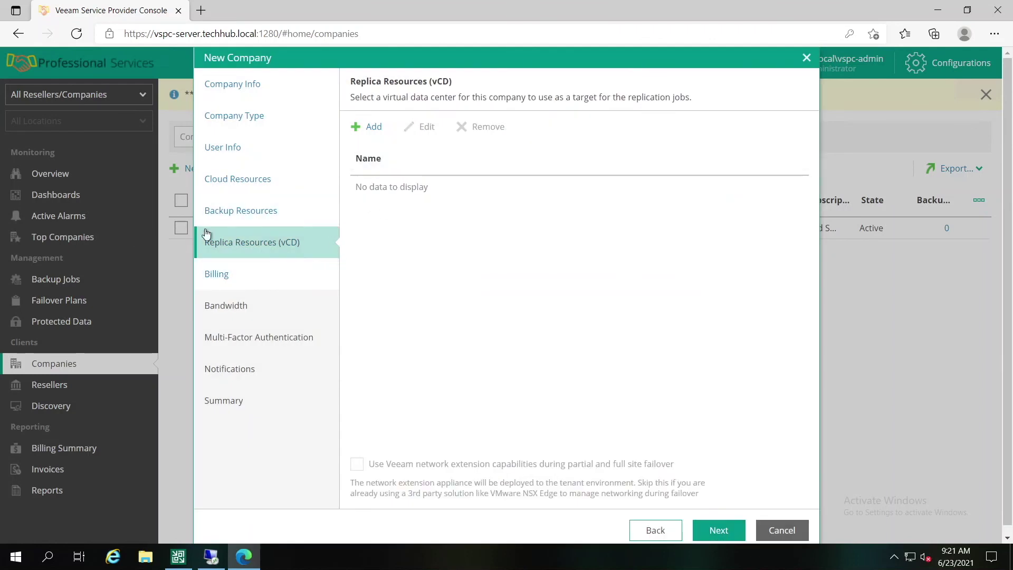
Step: Add Demo\vcd-Demo-vDC1 as the company's replica virtual data center
click(372, 127)
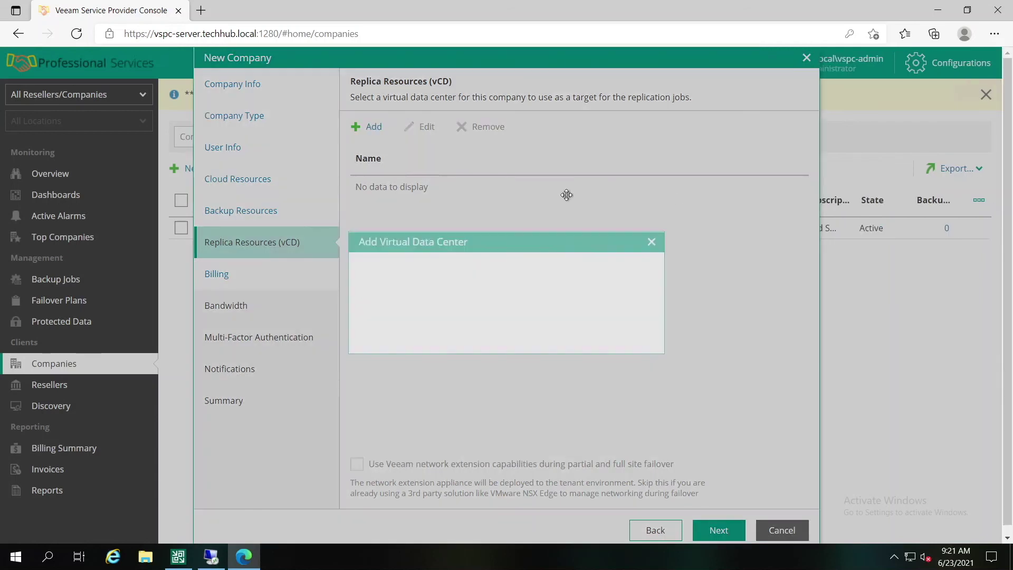
click(646, 237)
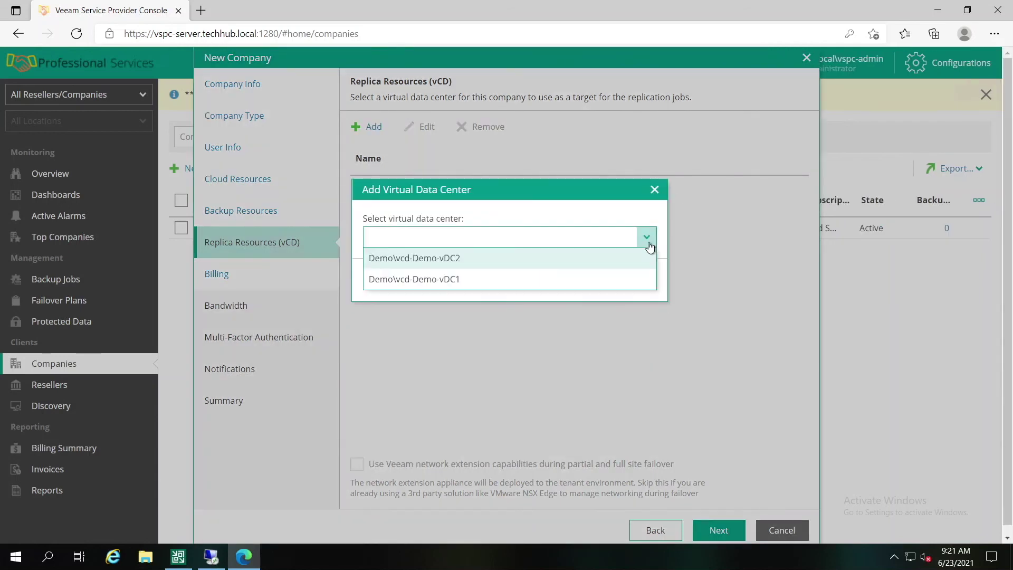
click(504, 283)
click(567, 279)
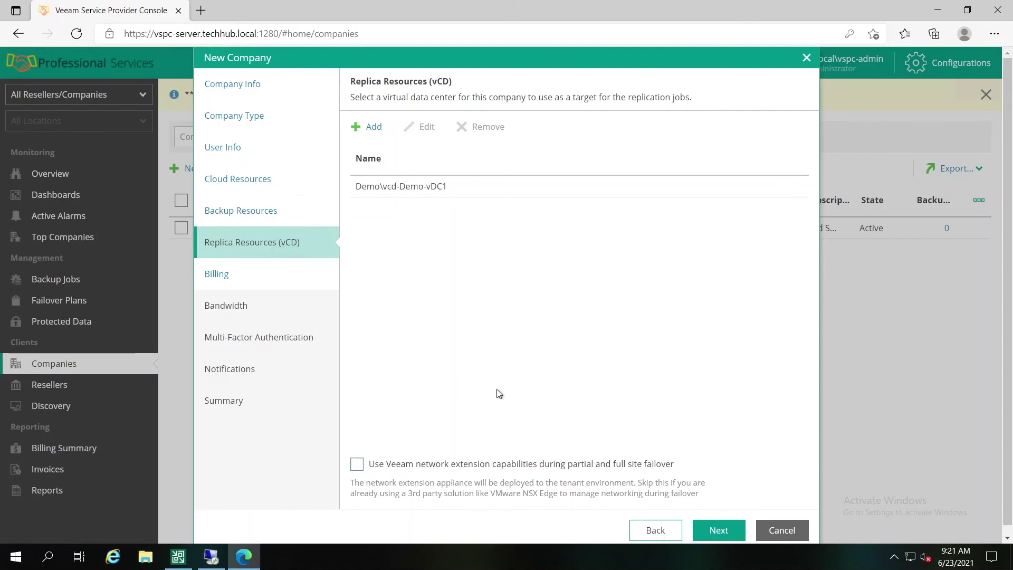
Step: Keep the default subscription plan, bandwidth, unenforced MFA and no alarms, then finish creating Demo
click(718, 532)
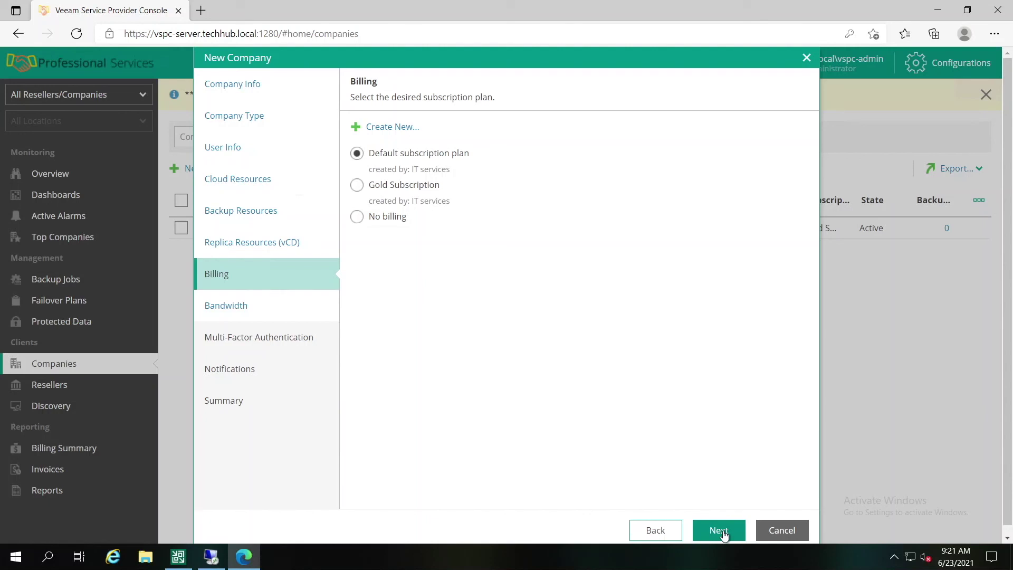
click(718, 531)
key(Return)
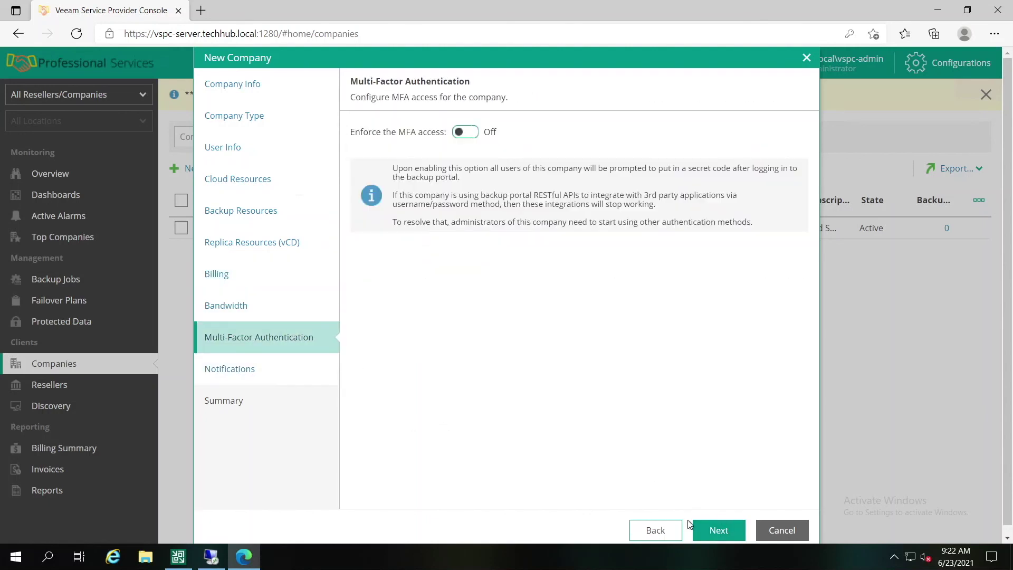
click(717, 530)
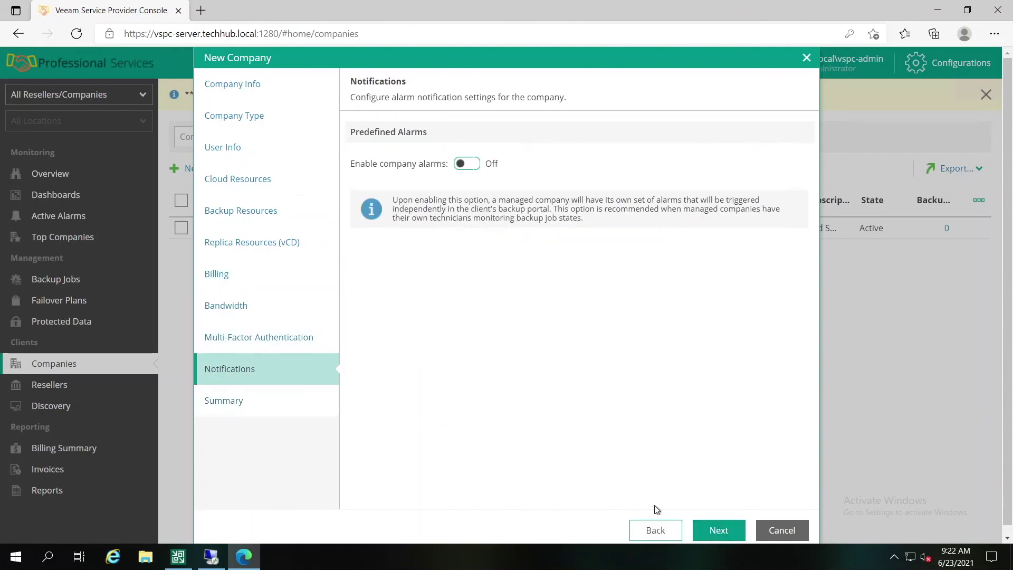
click(718, 530)
click(720, 530)
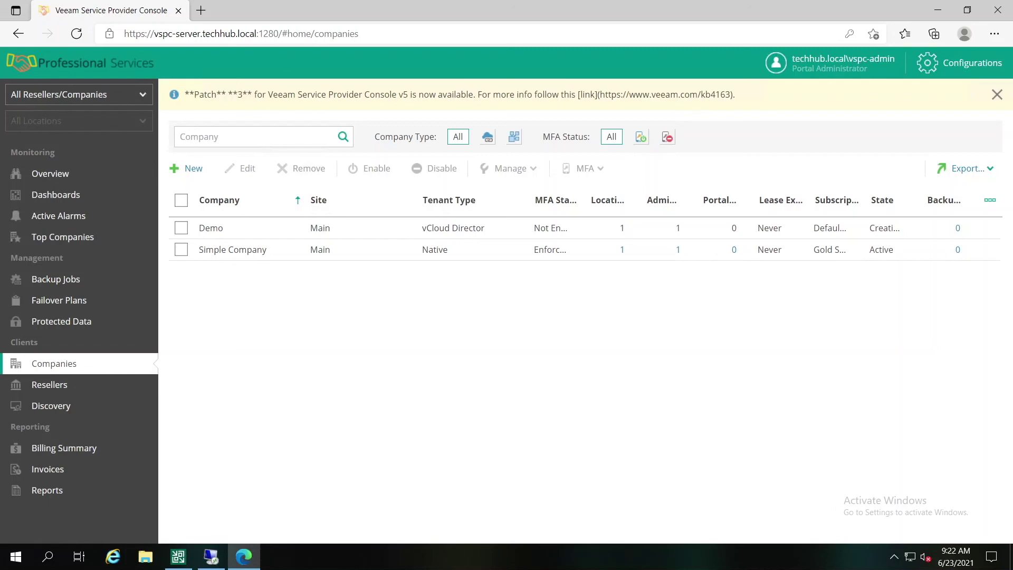
click(178, 556)
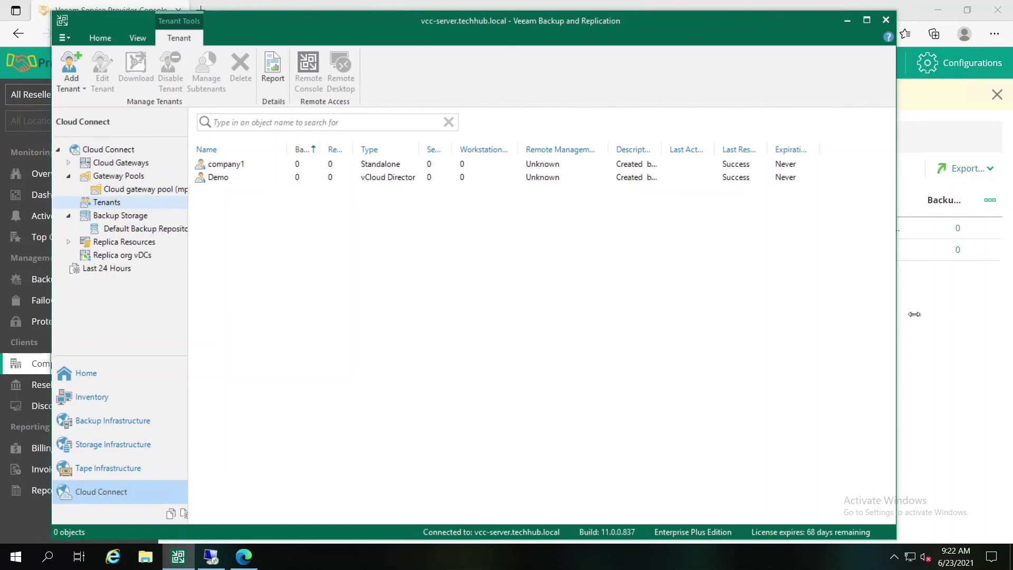
click(243, 167)
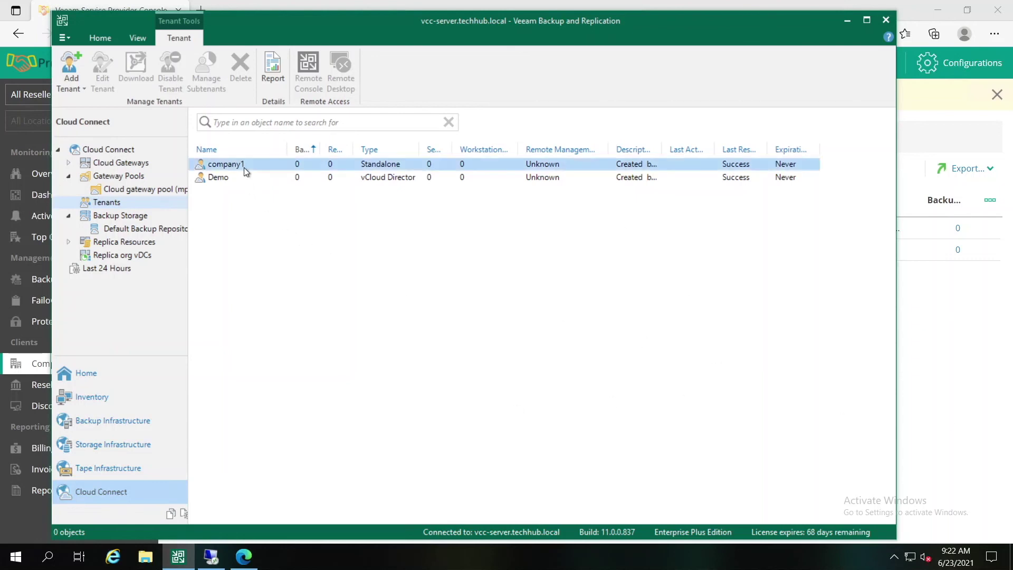
click(232, 179)
click(242, 164)
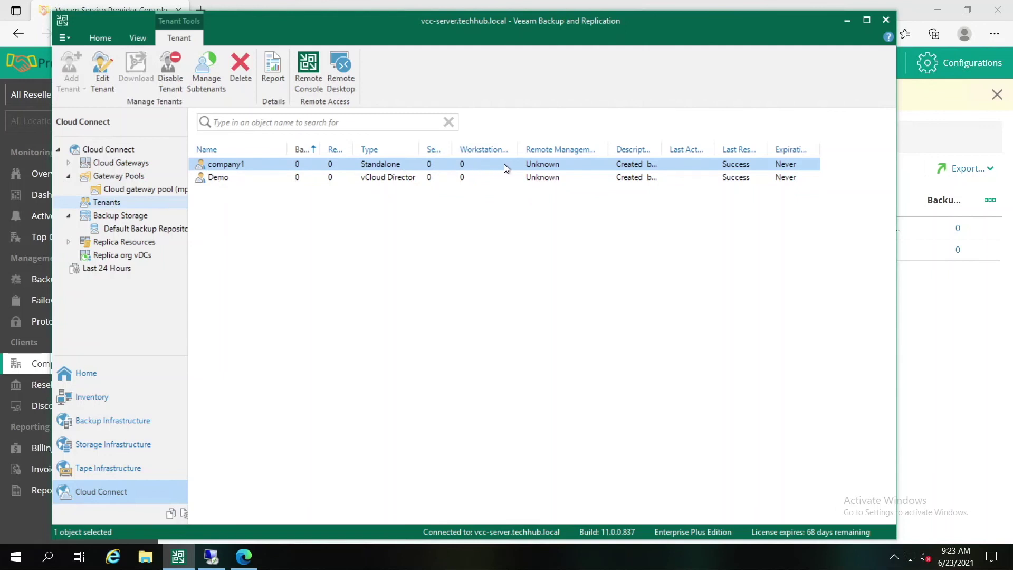
click(242, 183)
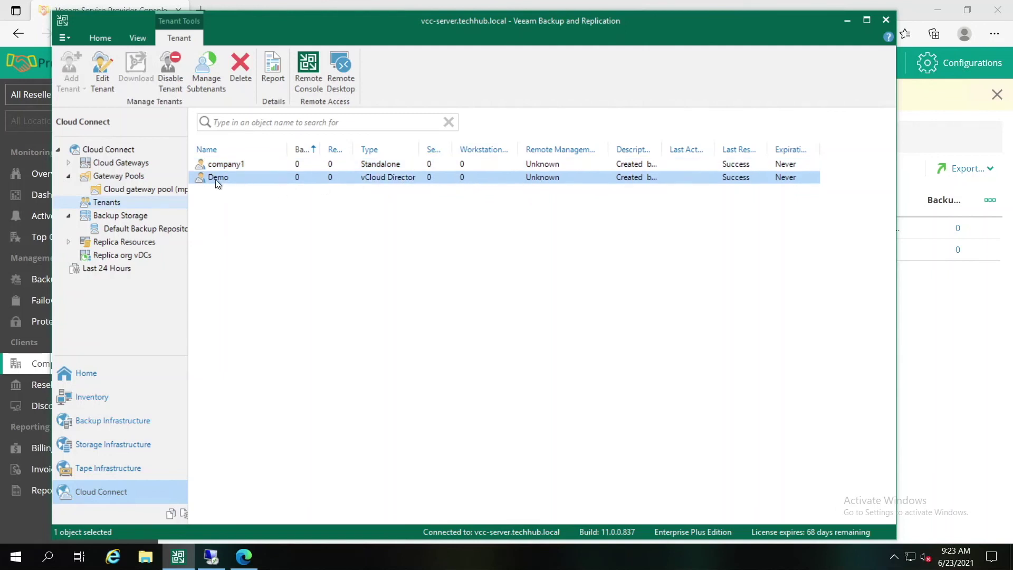